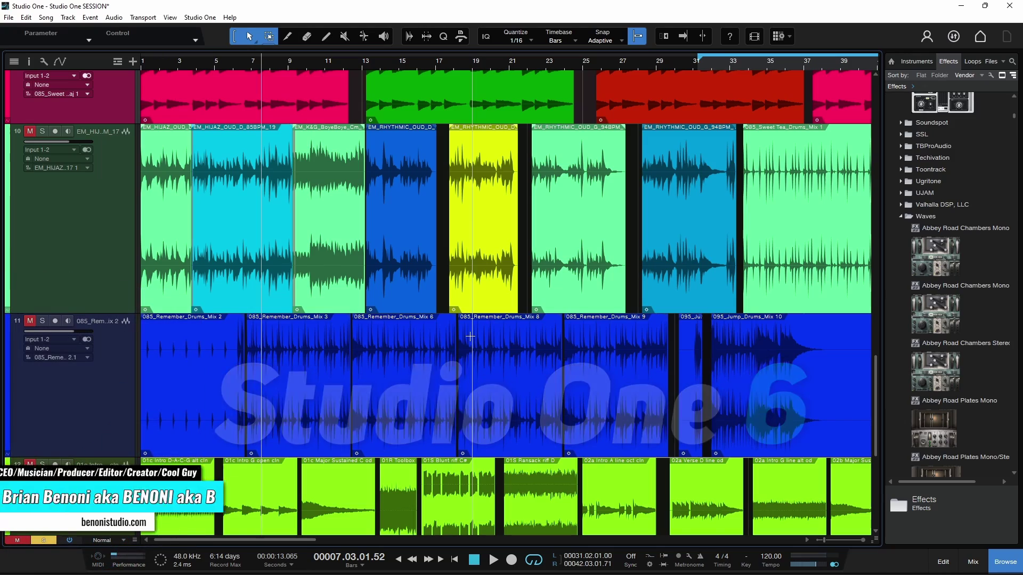
Step: Zoom the timeline in around bar 16, back out, and in on about bars 4 to 18
{"action": "scroll", "coordinate": [459, 343], "scroll_direction": "down", "scroll_amount": 3}
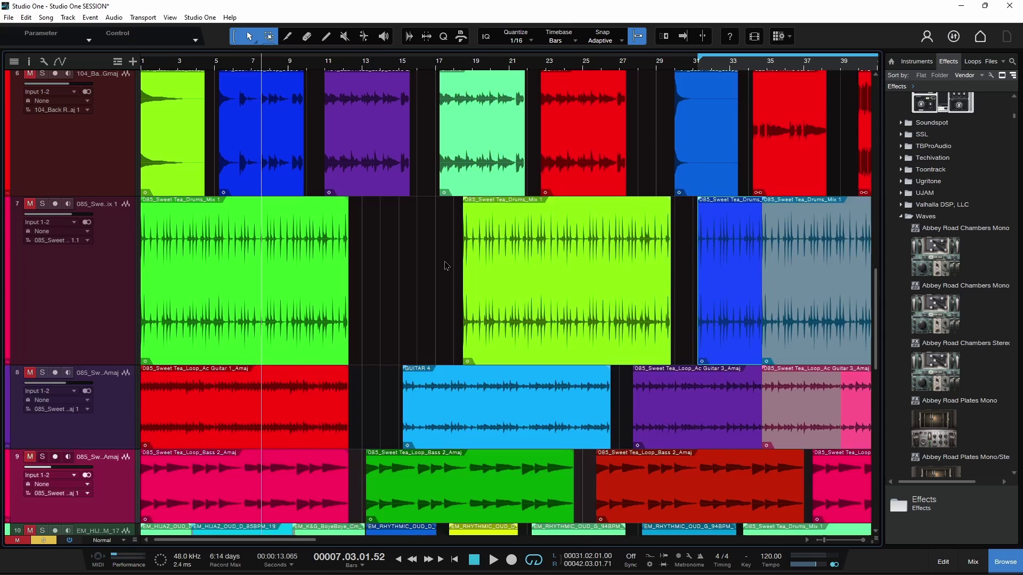
{"action": "scroll", "coordinate": [401, 65], "scroll_direction": "up", "scroll_amount": 4}
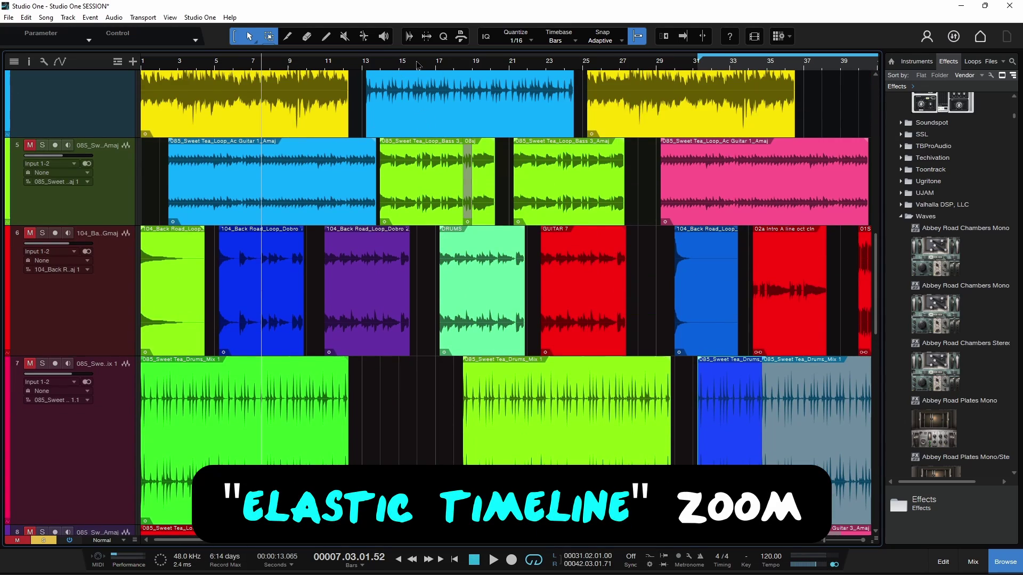
{"action": "left_click_drag", "start_coordinate": [420, 66], "coordinate": [428, 144]}
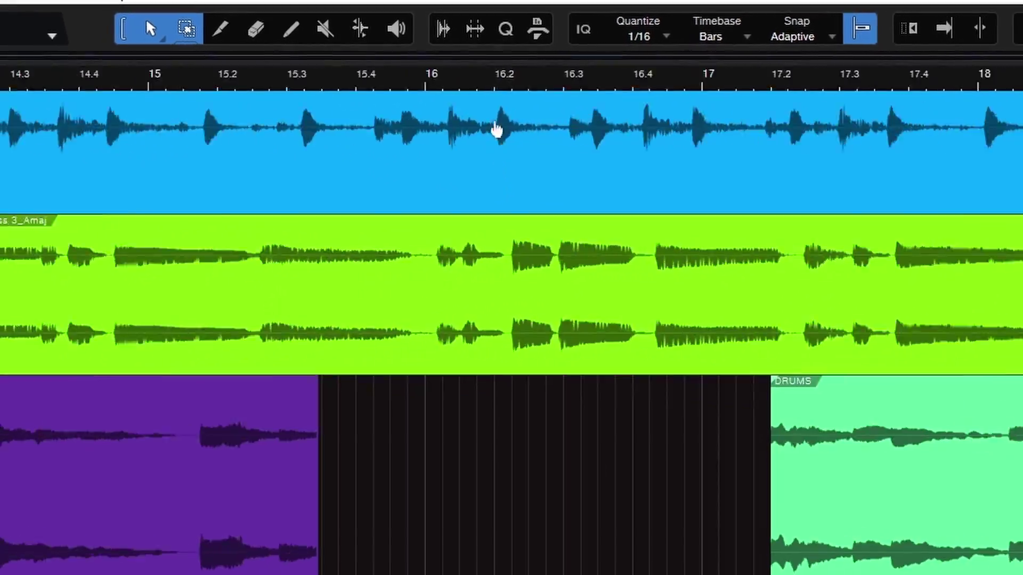
{"action": "scroll", "coordinate": [280, 197], "scroll_direction": "left", "scroll_amount": 4}
{"action": "left_click_drag", "start_coordinate": [298, 66], "coordinate": [337, 69]}
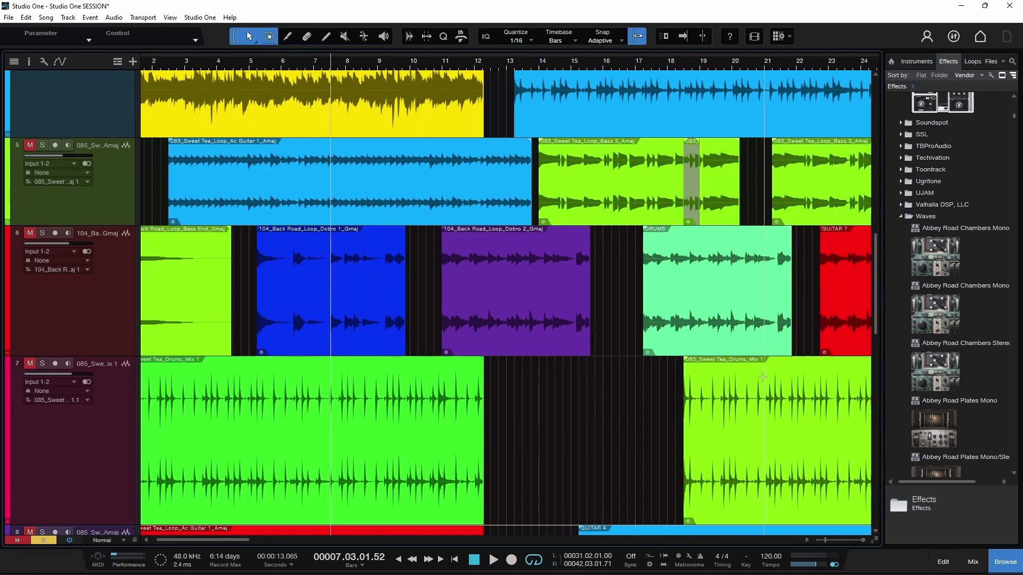
{"action": "mouse_move", "coordinate": [829, 545]}
{"action": "left_mouse_down"}
{"action": "mouse_move", "coordinate": [858, 543]}
{"action": "mouse_move", "coordinate": [825, 542]}
{"action": "left_mouse_up"}
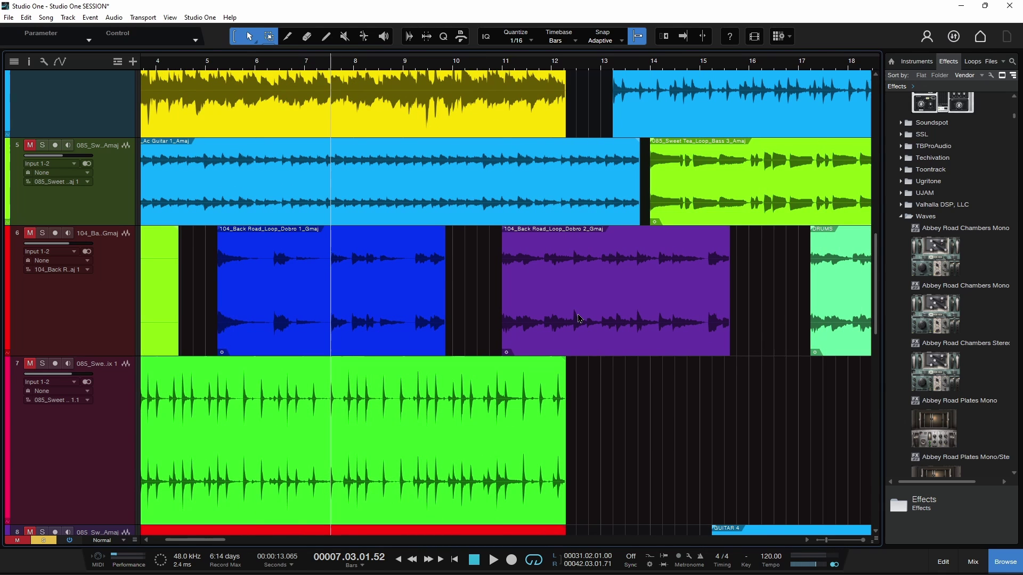
Step: Set all tracks to the Medium height and return to the first track
{"action": "scroll", "coordinate": [435, 230], "scroll_direction": "down", "scroll_amount": 3}
{"action": "scroll", "coordinate": [435, 229], "scroll_direction": "up", "scroll_amount": 2}
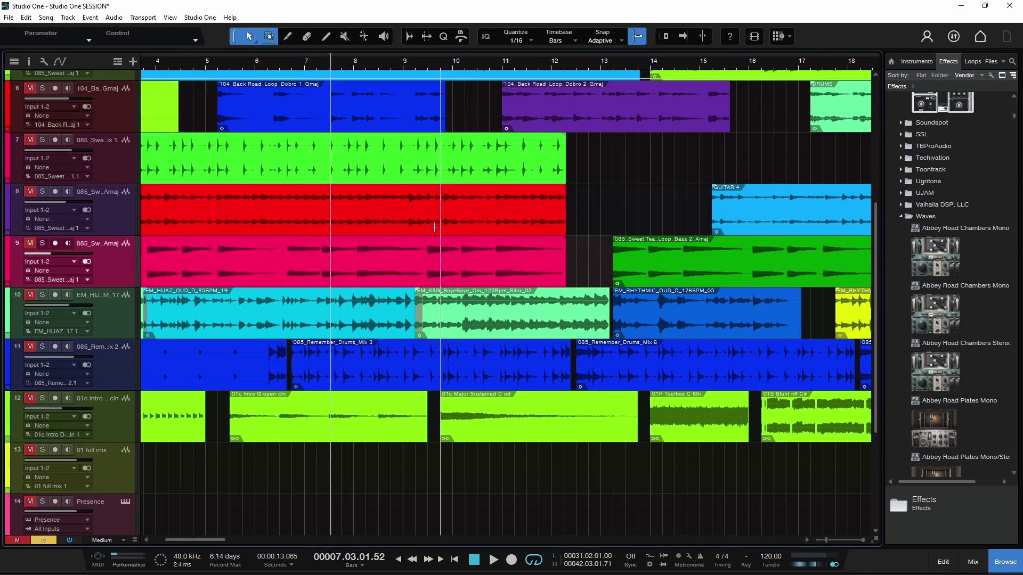
{"action": "scroll", "coordinate": [378, 229], "scroll_direction": "up", "scroll_amount": 5}
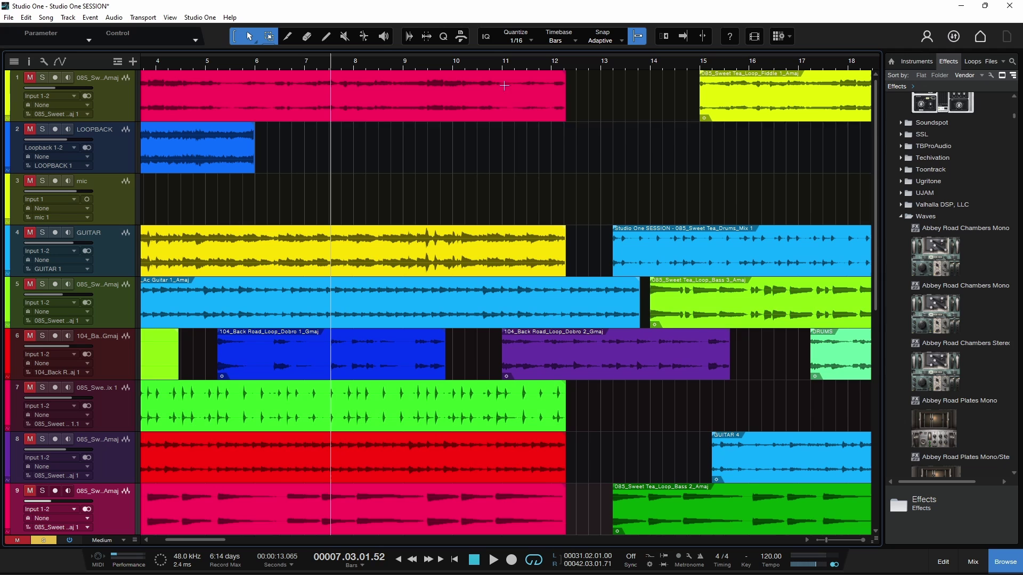
Step: Zoom the timeline in around bar 8 and enlarge the first track's height to about three and a half times
{"action": "left_click_drag", "start_coordinate": [355, 63], "coordinate": [376, 190]}
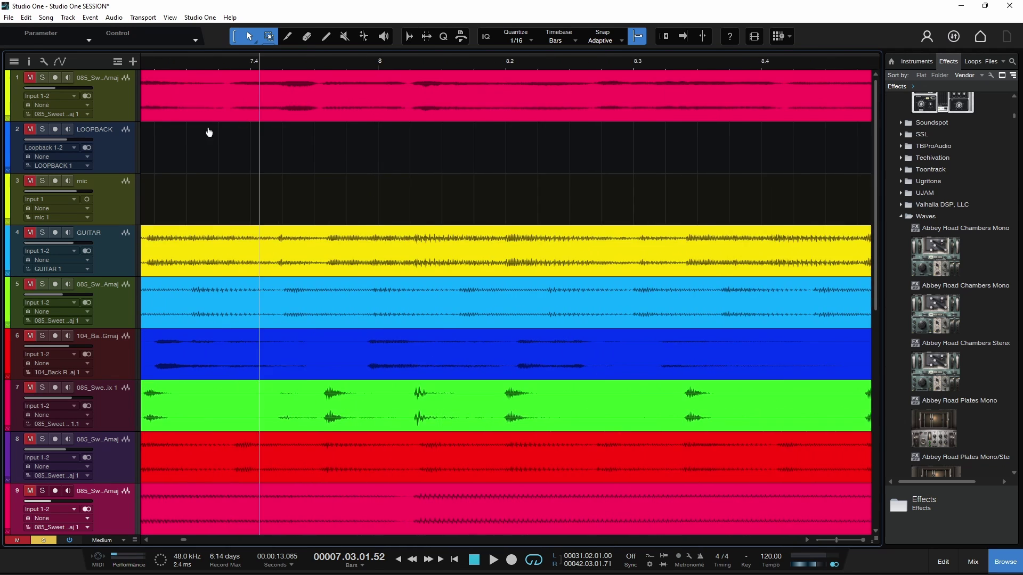
{"action": "left_click_drag", "start_coordinate": [124, 121], "coordinate": [124, 258]}
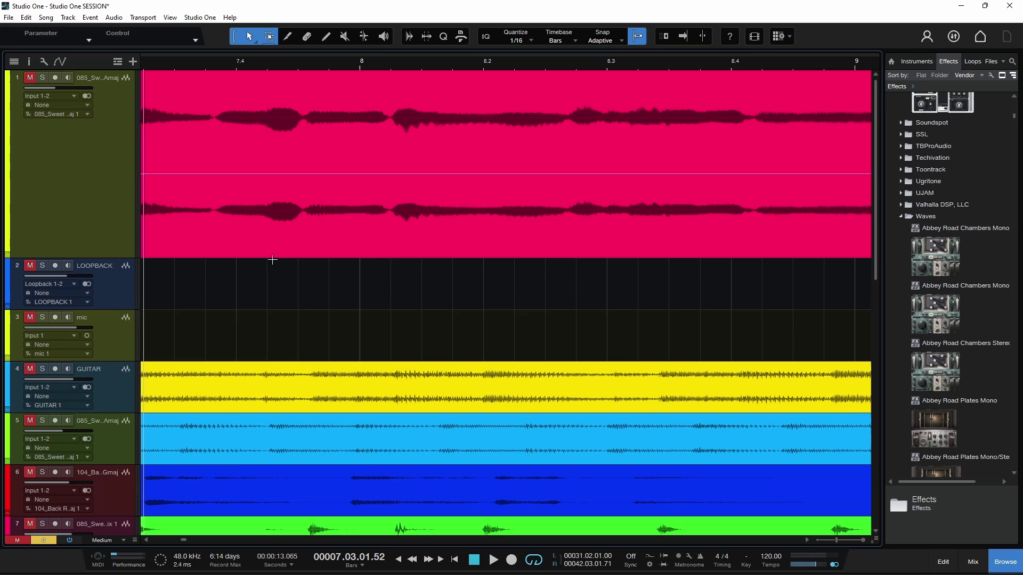
Step: Zoom out to the whole arrangement, in around bar 36, and back out to the song's opening 40 bars
{"action": "left_click_drag", "start_coordinate": [532, 66], "coordinate": [536, 1]}
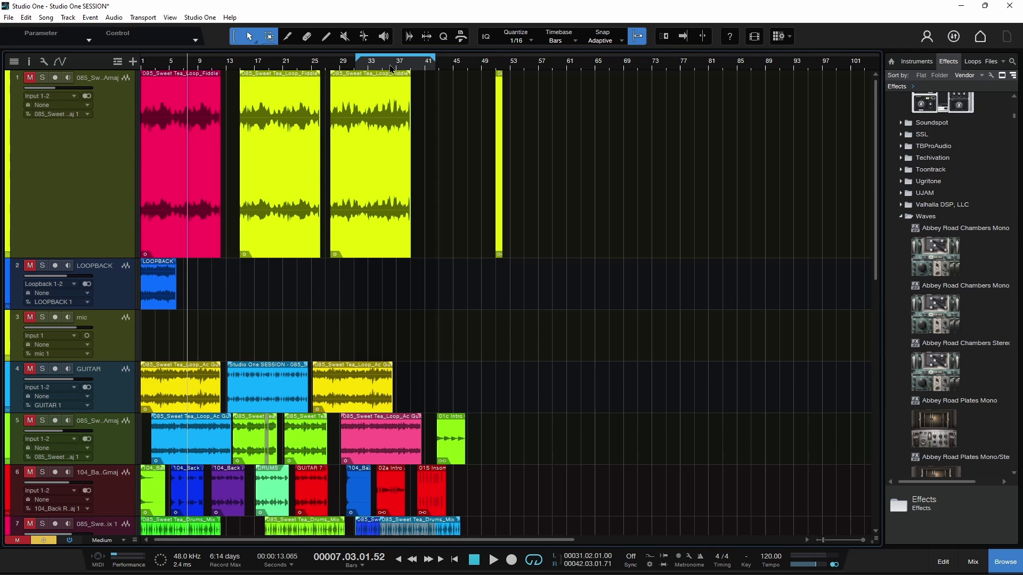
{"action": "left_click_drag", "start_coordinate": [390, 67], "coordinate": [399, 193]}
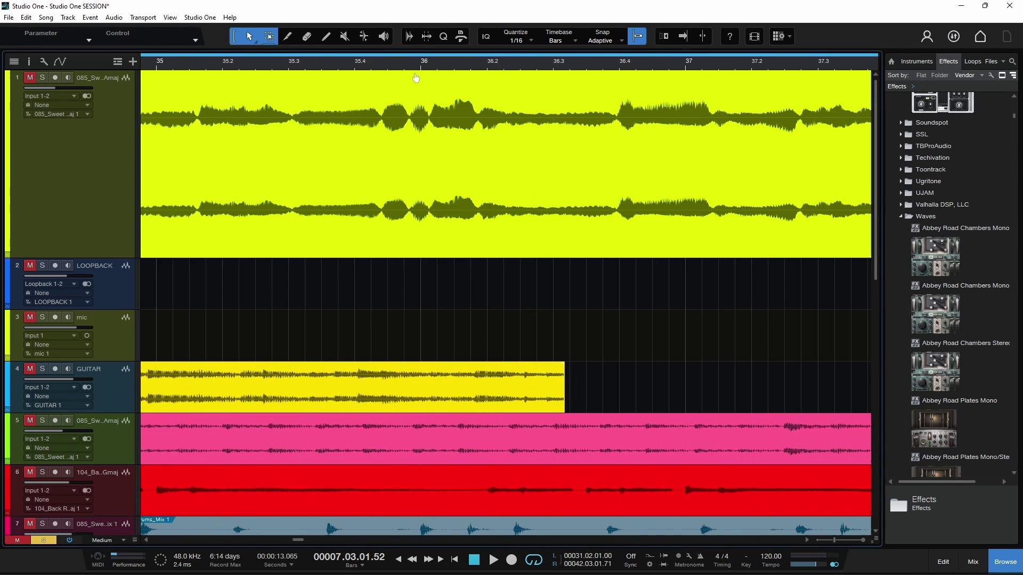
{"action": "key", "text": "alt+z"}
{"action": "scroll", "coordinate": [369, 320], "scroll_direction": "left", "scroll_amount": 3}
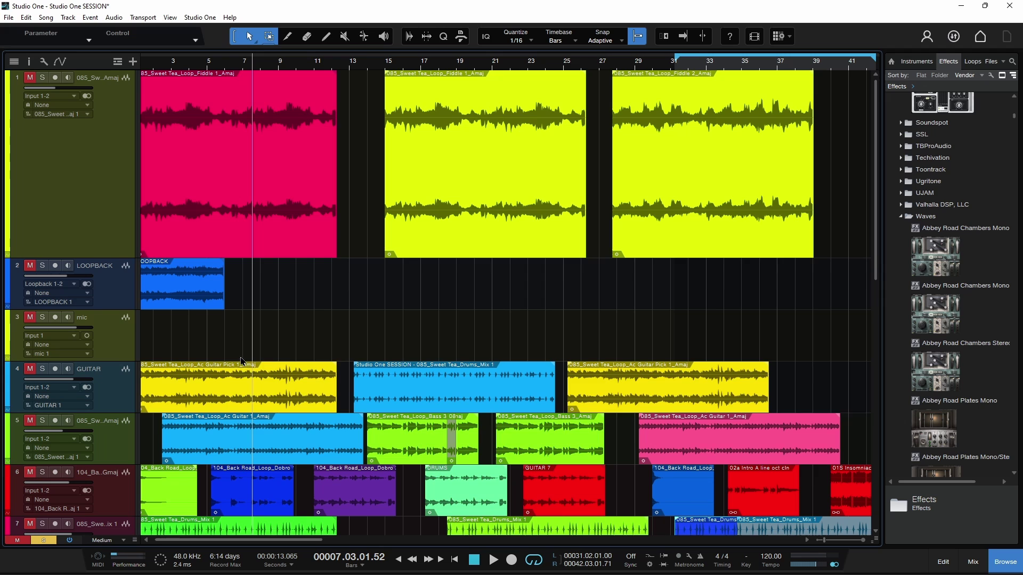
Step: Zoom the timeline in around bar 5.2 and enlarge the height of drum track 7
{"action": "scroll", "coordinate": [242, 361], "scroll_direction": "down", "scroll_amount": 8}
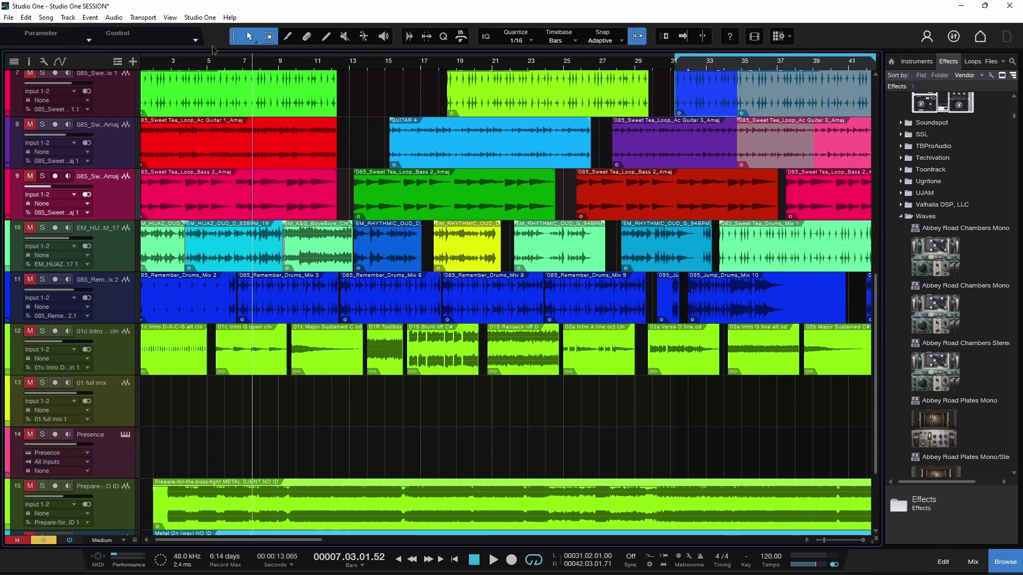
{"action": "left_click_drag", "start_coordinate": [210, 68], "coordinate": [212, 133]}
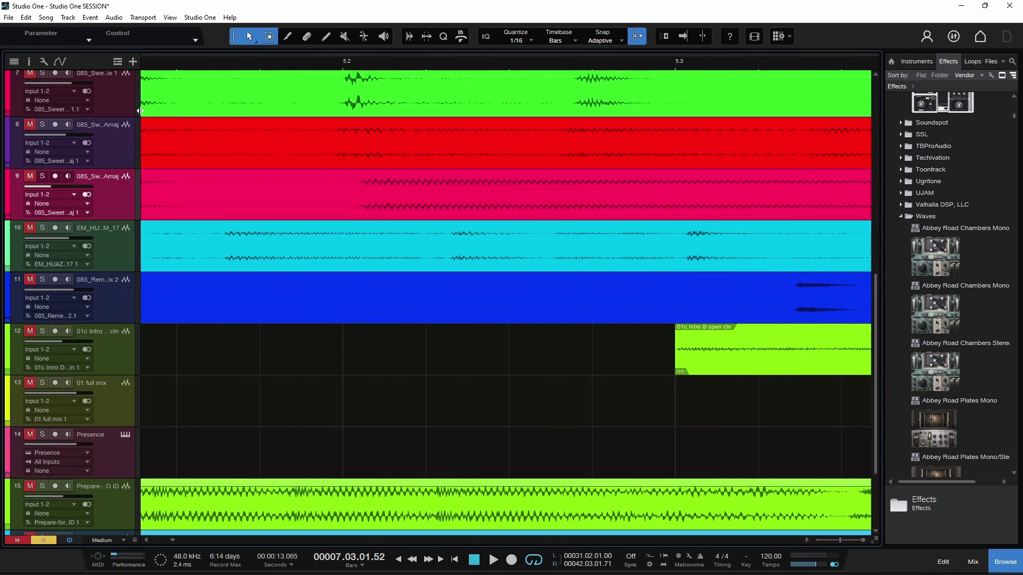
{"action": "left_click_drag", "start_coordinate": [123, 116], "coordinate": [123, 337]}
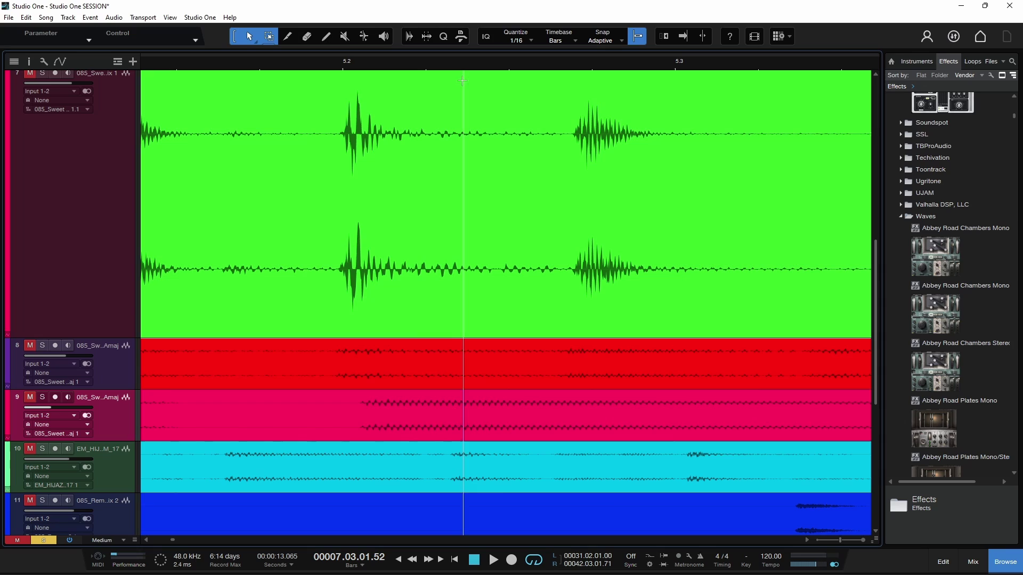
Step: Zoom the timeline out from bar 5 and in on about bars 24 to 34
{"action": "mouse_move", "coordinate": [459, 67]}
{"action": "left_mouse_down"}
{"action": "mouse_move", "coordinate": [449, 79]}
{"action": "mouse_move", "coordinate": [450, 66]}
{"action": "left_mouse_up"}
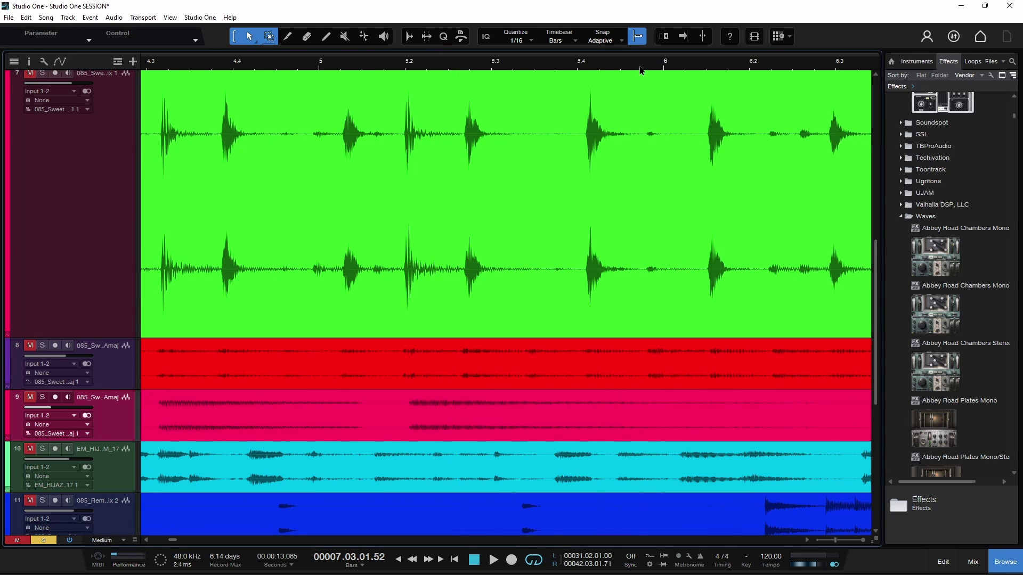
{"action": "left_click_drag", "start_coordinate": [641, 66], "coordinate": [631, 8]}
{"action": "left_click_drag", "start_coordinate": [340, 69], "coordinate": [357, 107]}
{"action": "mouse_move", "coordinate": [750, 71]}
{"action": "left_mouse_down"}
{"action": "mouse_move", "coordinate": [749, 162]}
{"action": "mouse_move", "coordinate": [742, 73]}
{"action": "left_mouse_up"}
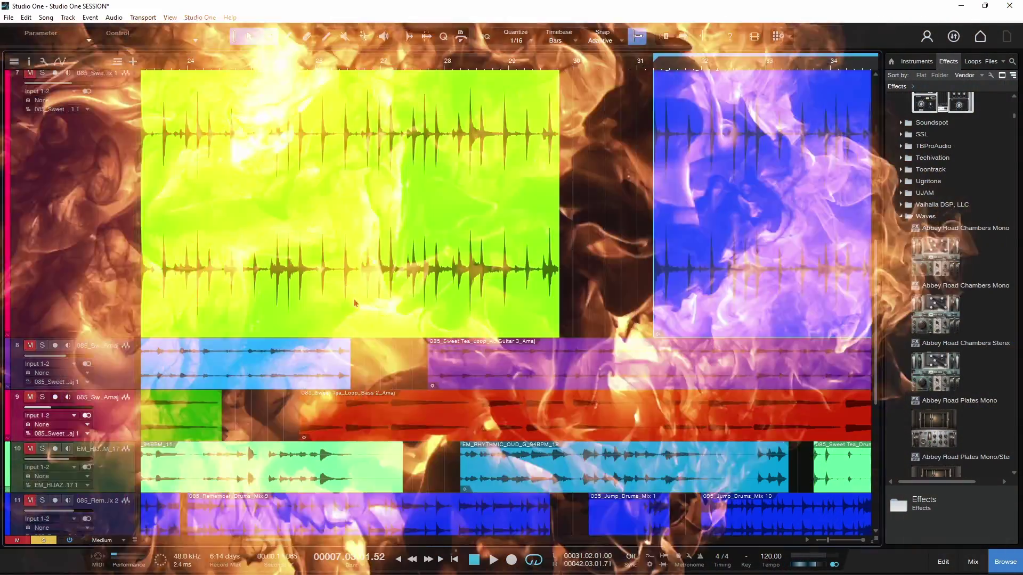
Step: Look through the oud, drum and guitar clips on the lower tracks, returning toward the start of the timeline
{"action": "scroll", "coordinate": [435, 322], "scroll_direction": "down", "scroll_amount": 3}
{"action": "mouse_move", "coordinate": [548, 72]}
{"action": "left_mouse_down"}
{"action": "mouse_move", "coordinate": [552, 164]}
{"action": "mouse_move", "coordinate": [536, 60]}
{"action": "left_mouse_up"}
{"action": "scroll", "coordinate": [420, 261], "scroll_direction": "up", "scroll_amount": 11}
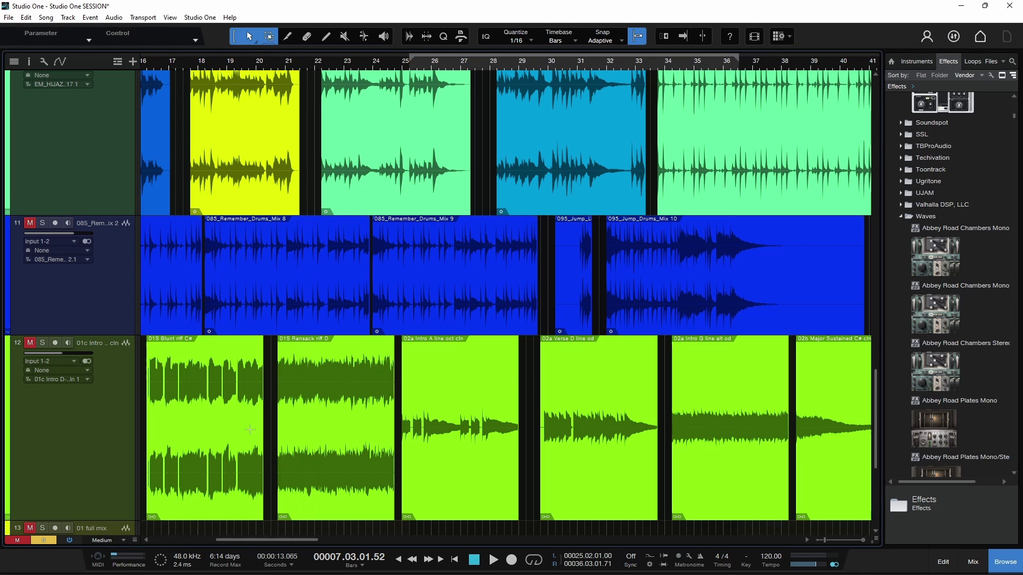
{"action": "left_click_drag", "start_coordinate": [251, 543], "coordinate": [196, 544]}
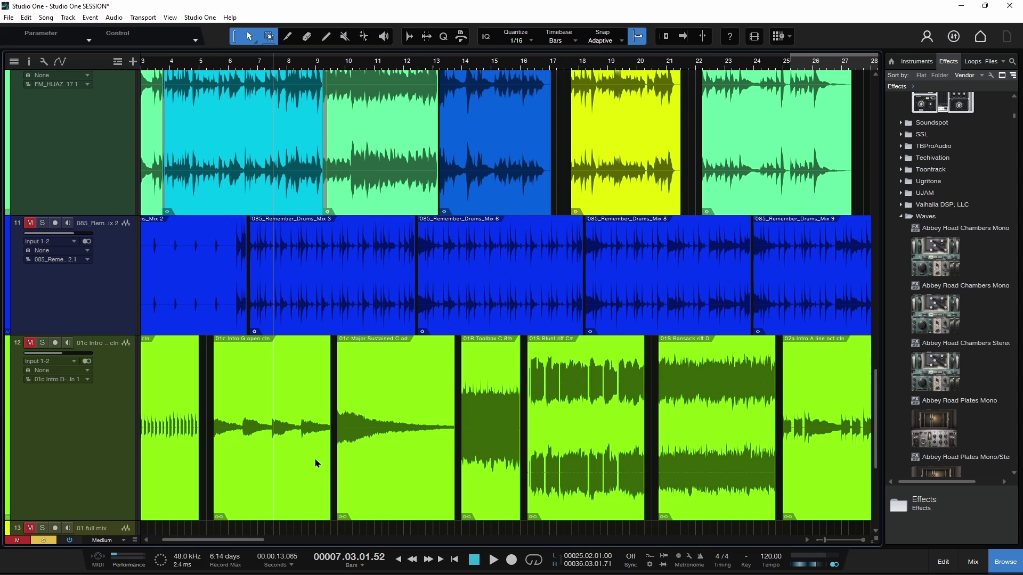
{"action": "scroll", "coordinate": [532, 448], "scroll_direction": "up", "scroll_amount": 5}
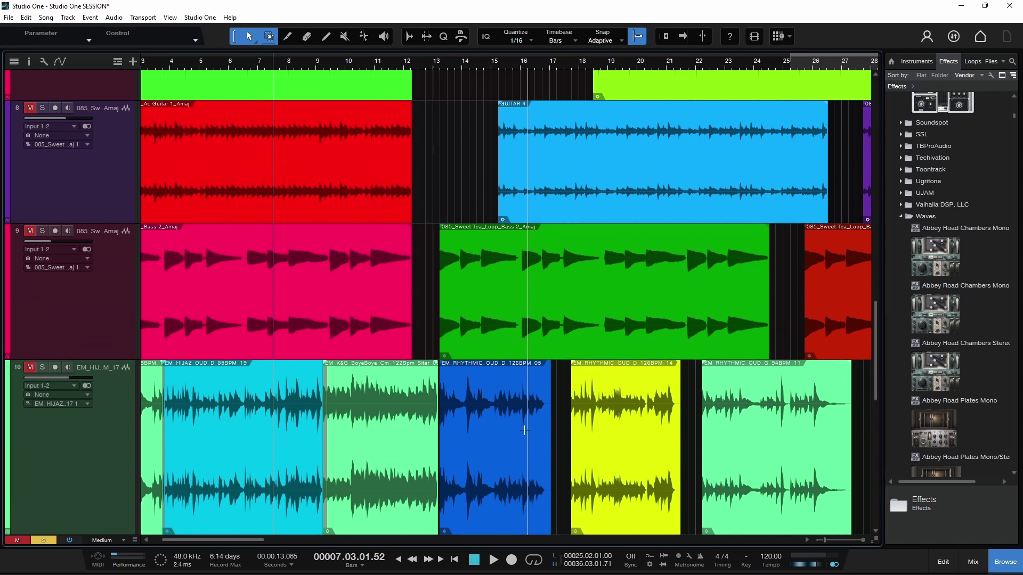
{"action": "scroll", "coordinate": [525, 432], "scroll_direction": "down", "scroll_amount": 3}
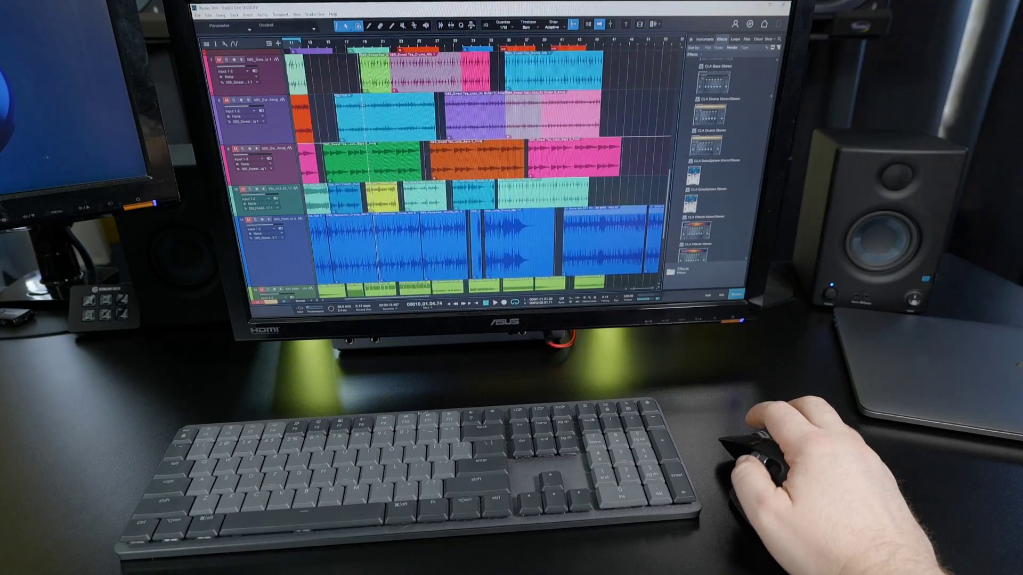
Step: Return toward the song's start and zoom the timeline in around bar 8 to inspect the waveforms
{"action": "scroll", "coordinate": [363, 105], "scroll_direction": "left", "scroll_amount": 3}
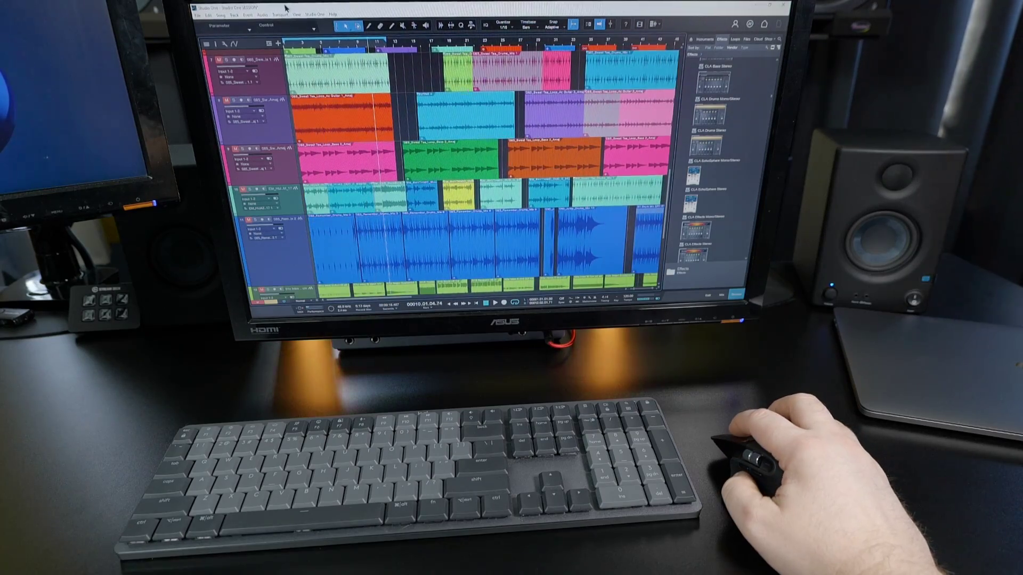
{"action": "scroll", "coordinate": [368, 121], "scroll_direction": "up", "scroll_amount": 8}
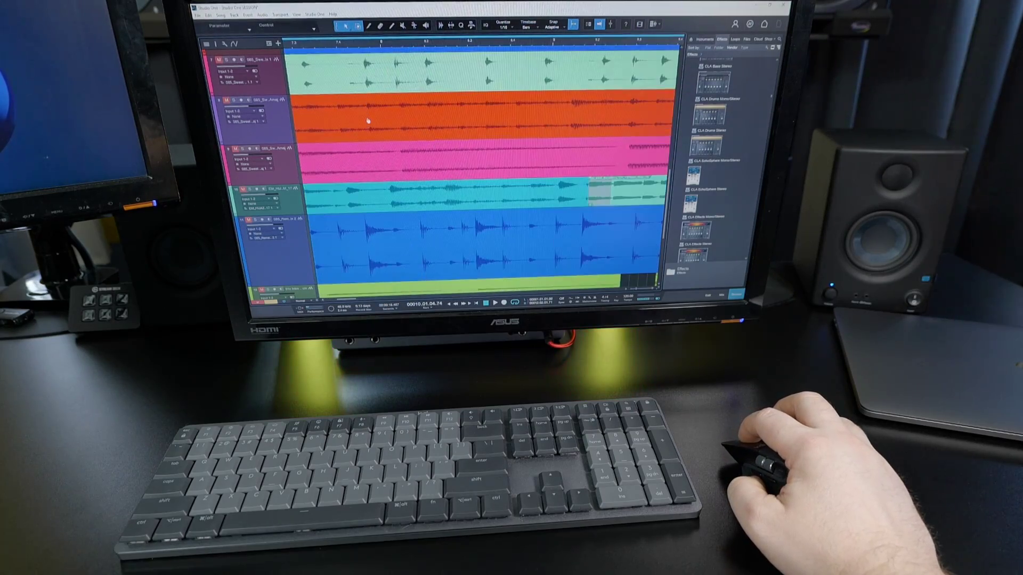
{"action": "left_click_drag", "start_coordinate": [369, 121], "coordinate": [371, 43]}
{"action": "scroll", "coordinate": [372, 42], "scroll_direction": "up", "scroll_amount": 8}
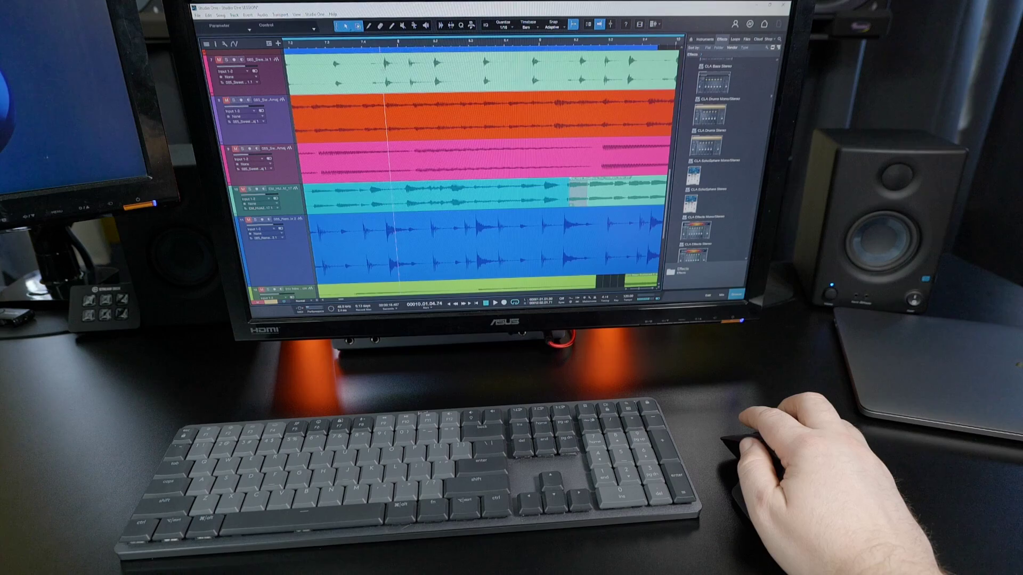
{"action": "scroll", "coordinate": [474, 165], "scroll_direction": "down", "scroll_amount": 3}
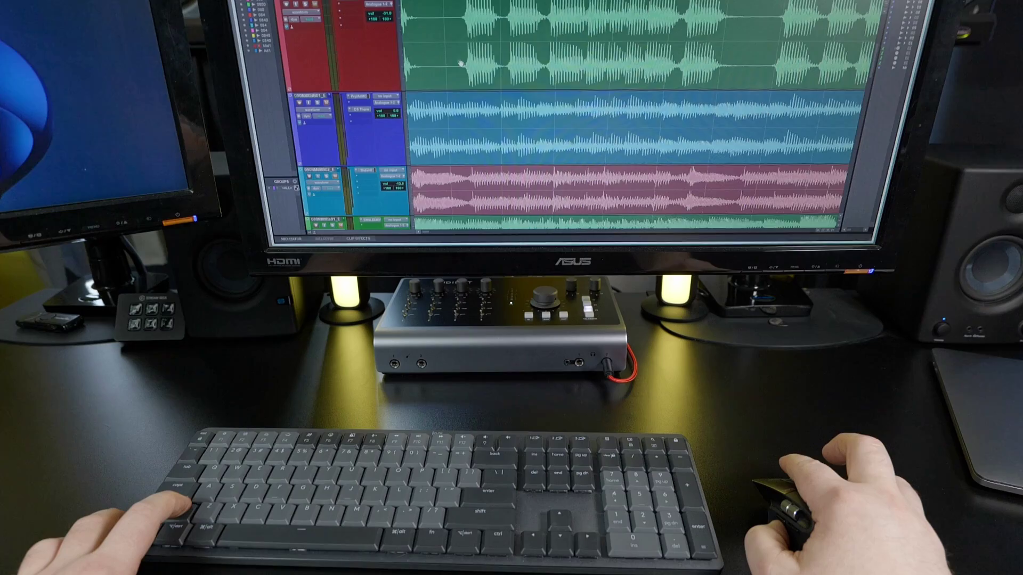
Step: Switch to the Pro Tools session and examine its stereo waveforms at different zoom levels
{"action": "scroll", "coordinate": [473, 75], "scroll_direction": "right", "scroll_amount": 5}
{"action": "scroll", "coordinate": [473, 78], "scroll_direction": "left", "scroll_amount": 5}
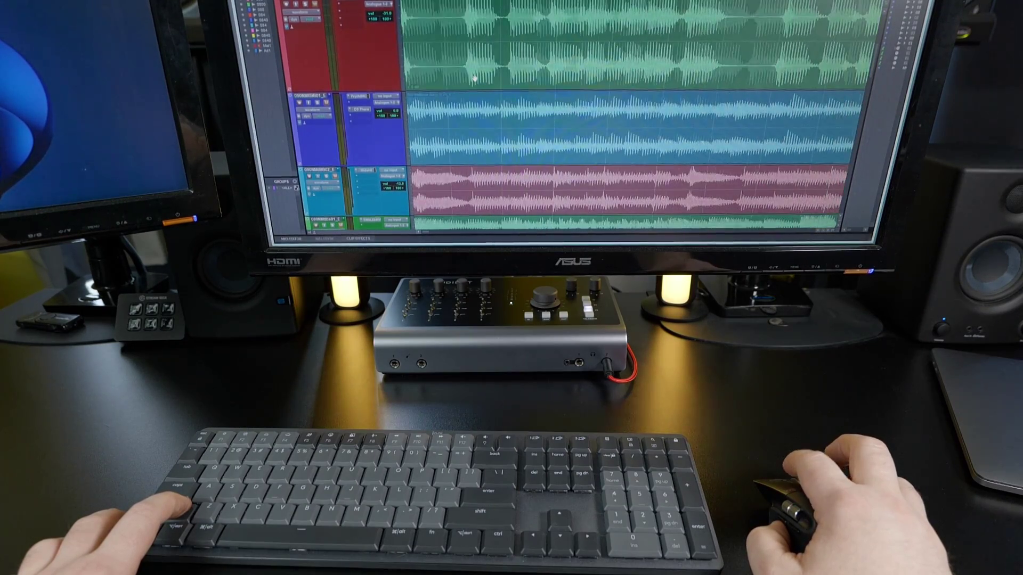
{"action": "scroll", "coordinate": [474, 78], "scroll_direction": "down", "scroll_amount": 7}
{"action": "scroll", "coordinate": [476, 74], "scroll_direction": "up", "scroll_amount": 4}
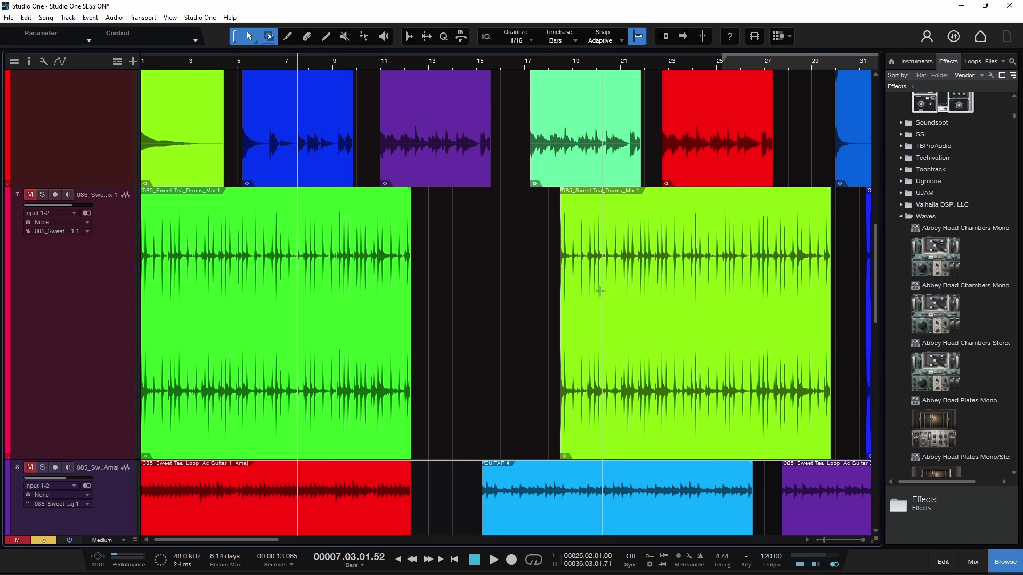
Step: Scan along the timeline to the empty area past bar 49 and back to the clips on tracks 5 to 7
{"action": "scroll", "coordinate": [479, 286], "scroll_direction": "right", "scroll_amount": 15}
{"action": "scroll", "coordinate": [403, 285], "scroll_direction": "up", "scroll_amount": 5}
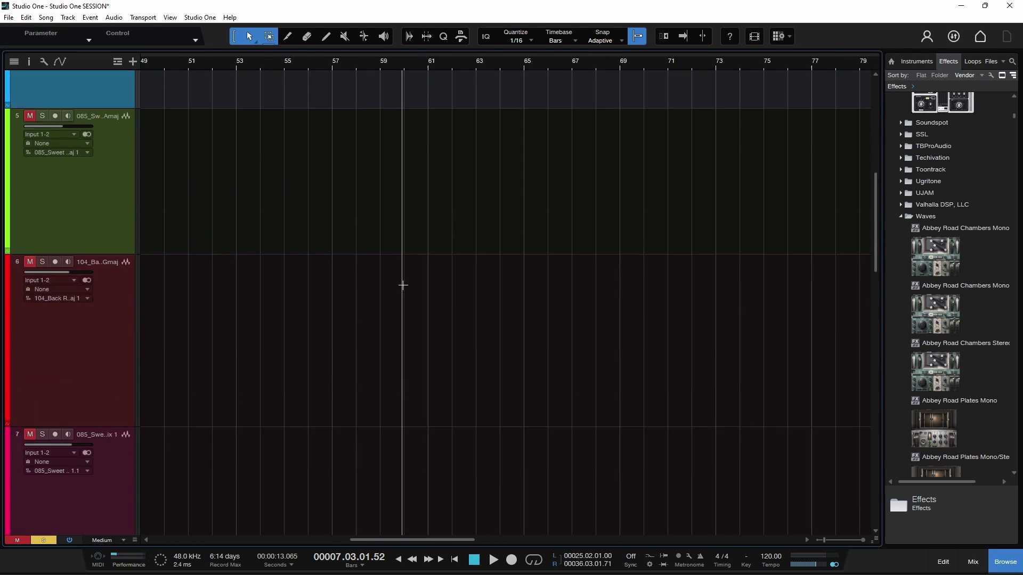
{"action": "scroll", "coordinate": [403, 286], "scroll_direction": "up", "scroll_amount": 2}
{"action": "scroll", "coordinate": [404, 284], "scroll_direction": "left", "scroll_amount": 17}
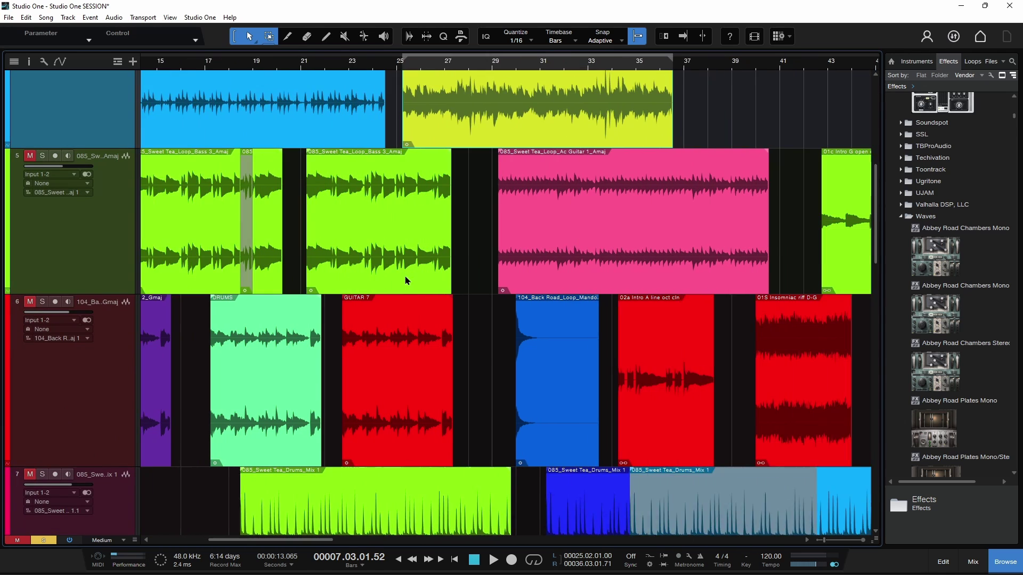
{"action": "scroll", "coordinate": [405, 281], "scroll_direction": "right", "scroll_amount": 3}
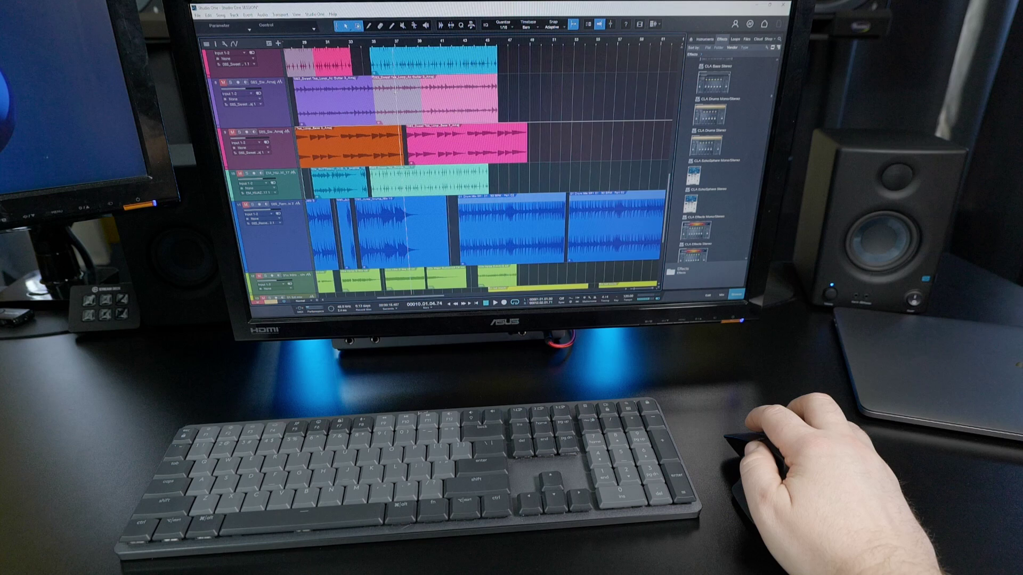
Step: Zoom the timeline in on the later blue drum clips of track 11
{"action": "scroll", "coordinate": [396, 91], "scroll_direction": "right", "scroll_amount": 4}
{"action": "left_click_drag", "start_coordinate": [475, 45], "coordinate": [478, 90]}
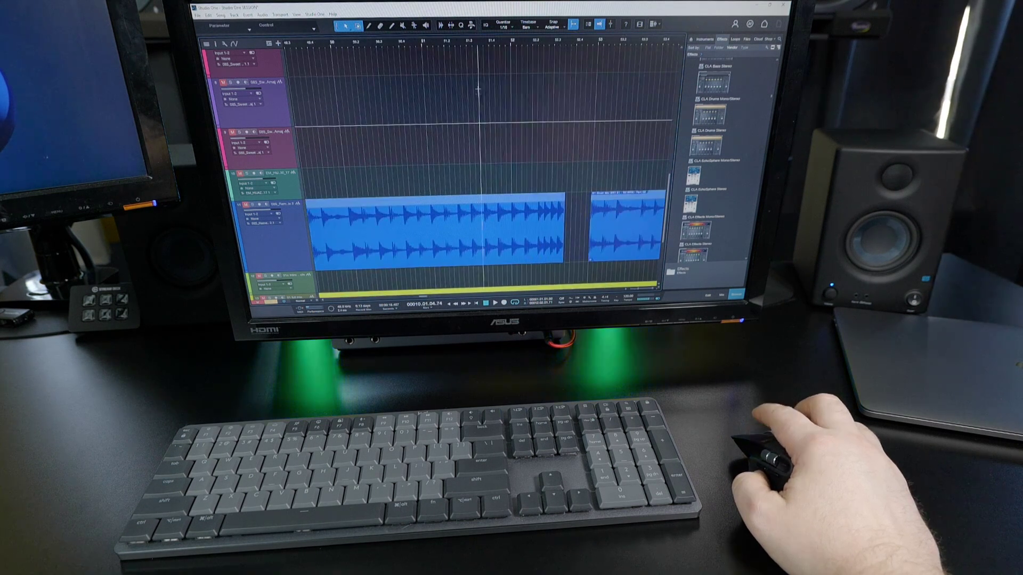
{"action": "scroll", "coordinate": [478, 90], "scroll_direction": "down", "scroll_amount": 5}
{"action": "scroll", "coordinate": [479, 105], "scroll_direction": "down", "scroll_amount": 3}
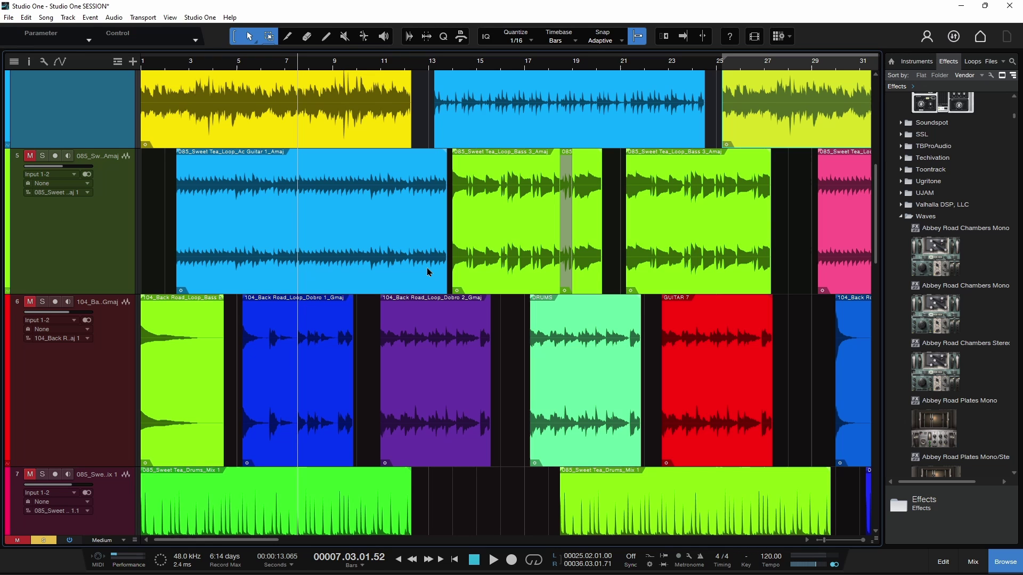
Step: Browse down to tracks 8 to 10 and zoom the timeline in around the orange and pink bass clips
{"action": "scroll", "coordinate": [428, 271], "scroll_direction": "down", "scroll_amount": 6}
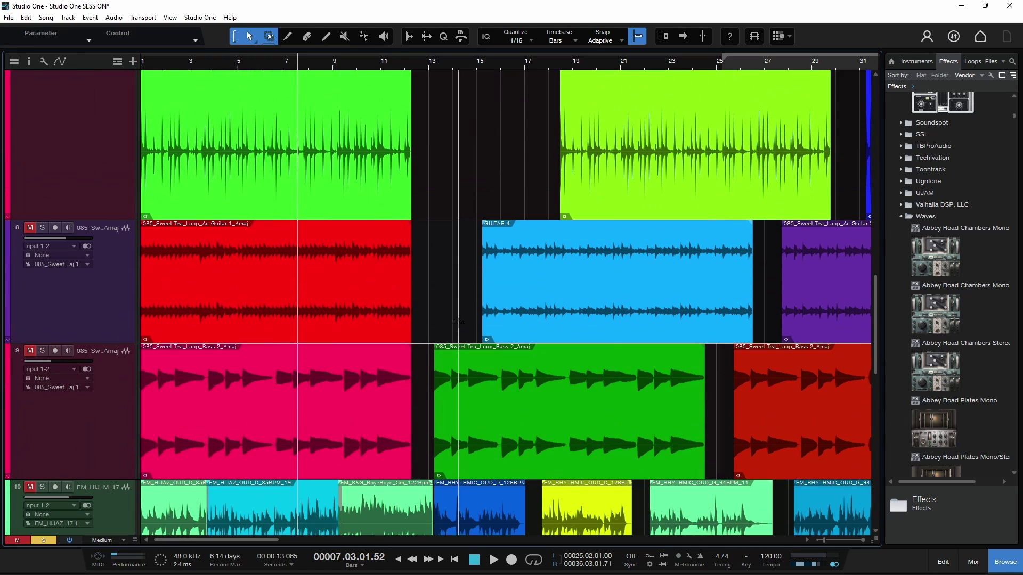
{"action": "scroll", "coordinate": [461, 328], "scroll_direction": "down", "scroll_amount": 3}
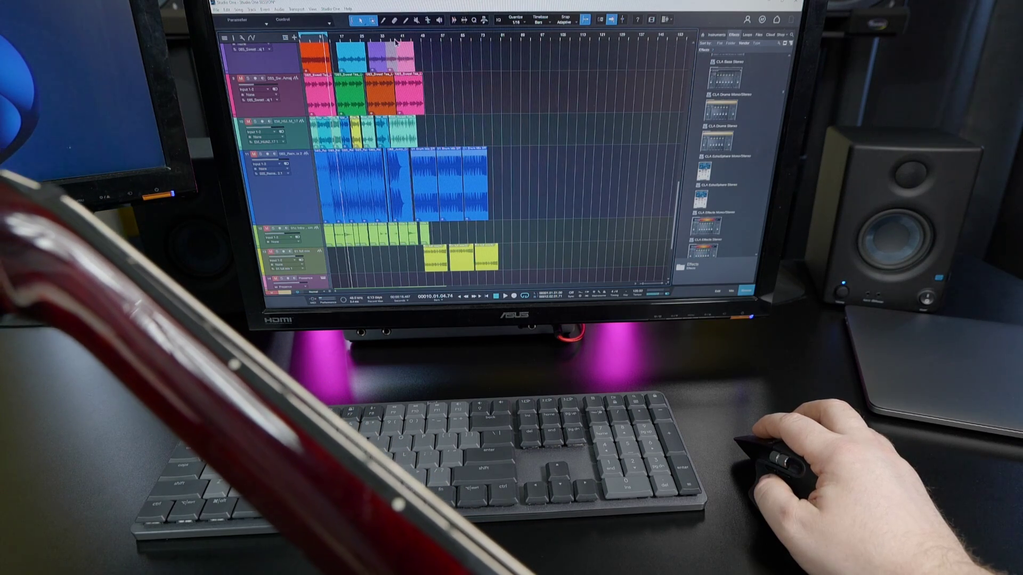
{"action": "scroll", "coordinate": [400, 56], "scroll_direction": "up", "scroll_amount": 5}
{"action": "scroll", "coordinate": [405, 75], "scroll_direction": "left", "scroll_amount": 3}
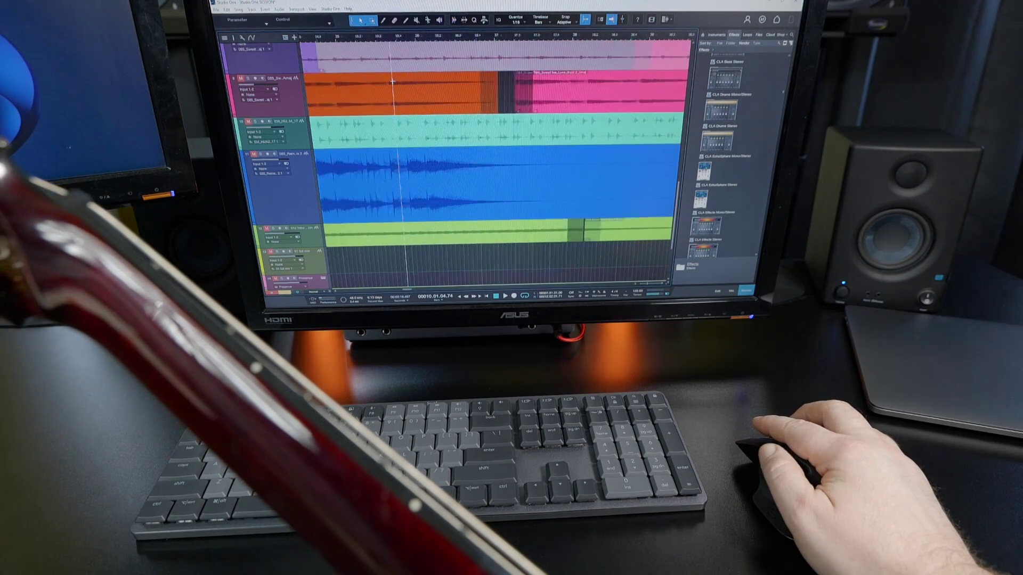
Step: Zoom the timeline in at bar 37 and move along to the start of the pink bass clip on track 9
{"action": "scroll", "coordinate": [392, 80], "scroll_direction": "right", "scroll_amount": 1}
{"action": "scroll", "coordinate": [393, 81], "scroll_direction": "right", "scroll_amount": 1}
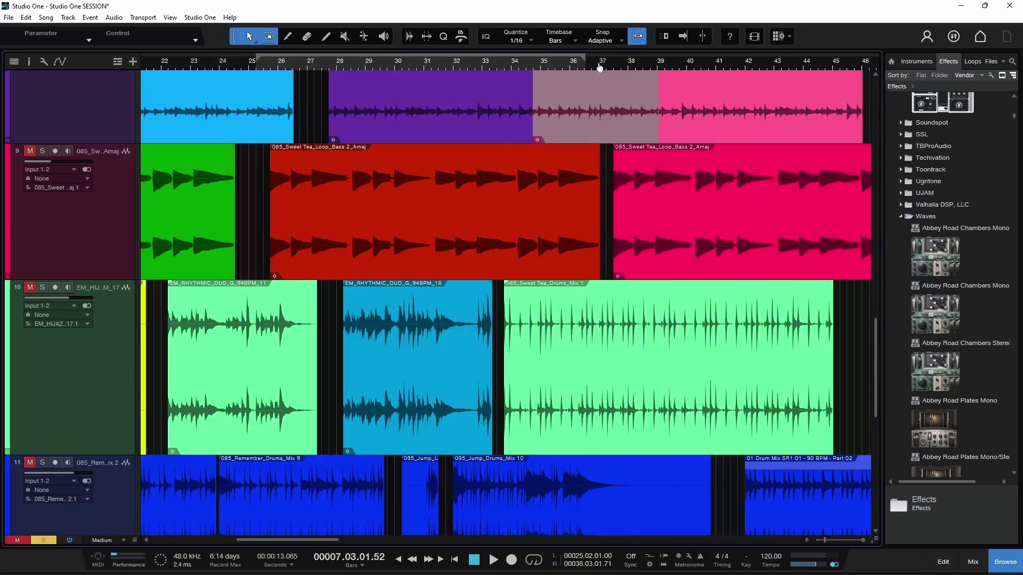
{"action": "scroll", "coordinate": [599, 64], "scroll_direction": "up", "scroll_amount": 5}
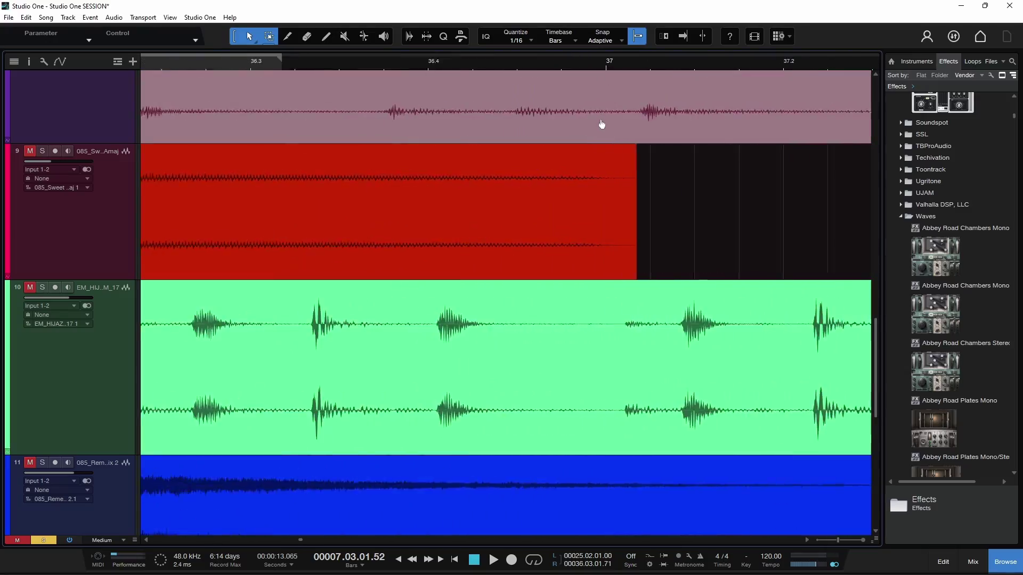
{"action": "scroll", "coordinate": [455, 307], "scroll_direction": "right", "scroll_amount": 5}
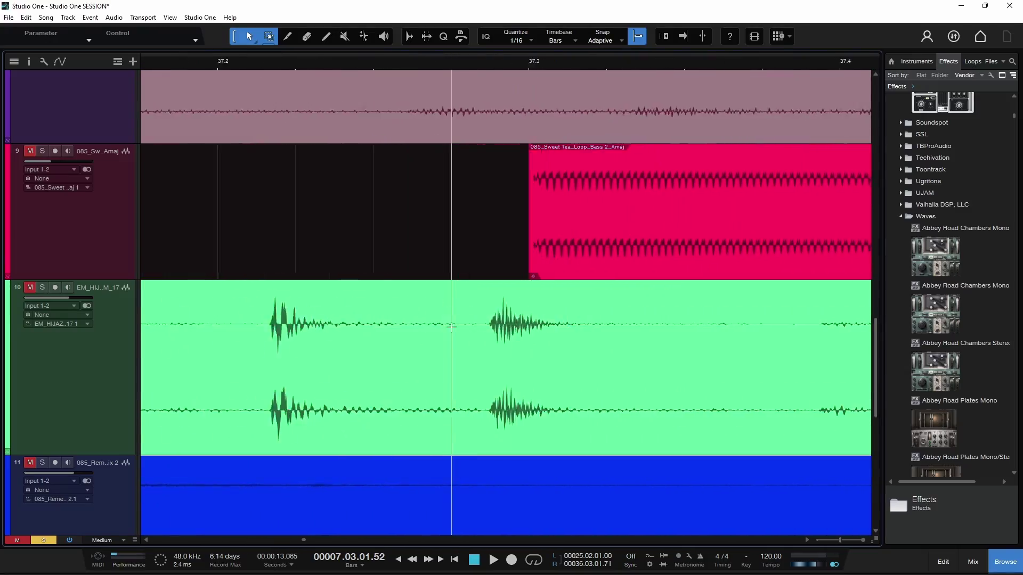
{"action": "scroll", "coordinate": [453, 328], "scroll_direction": "right", "scroll_amount": 8}
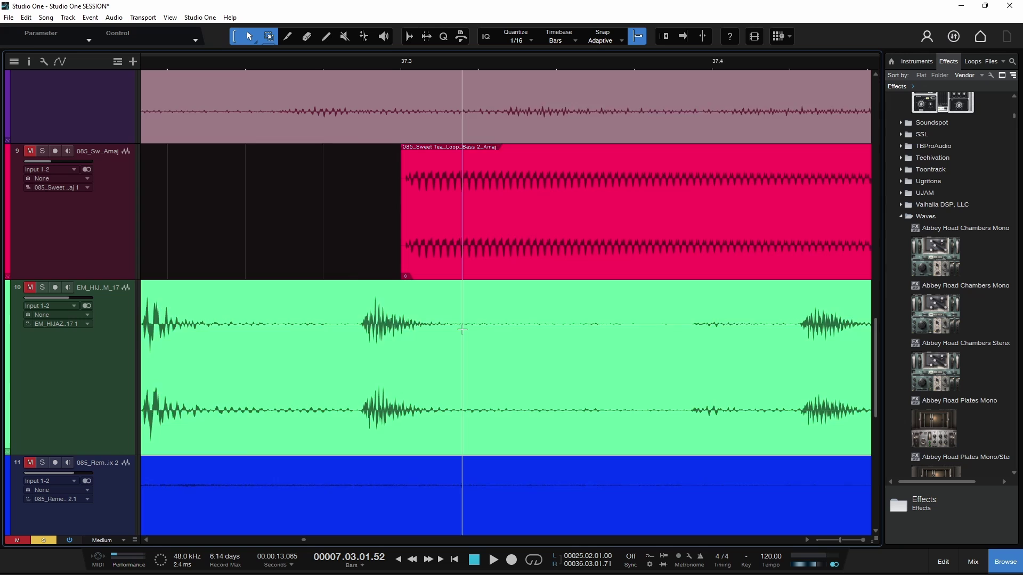
Step: Scan back and forth between 37.2 and bar 38 across the closely zoomed clips on tracks 8 to 11
{"action": "scroll", "coordinate": [462, 329], "scroll_direction": "right", "scroll_amount": 2}
{"action": "scroll", "coordinate": [462, 329], "scroll_direction": "left", "scroll_amount": 3}
{"action": "scroll", "coordinate": [462, 330], "scroll_direction": "right", "scroll_amount": 4}
{"action": "scroll", "coordinate": [462, 330], "scroll_direction": "left", "scroll_amount": 4}
{"action": "scroll", "coordinate": [461, 329], "scroll_direction": "right", "scroll_amount": 4}
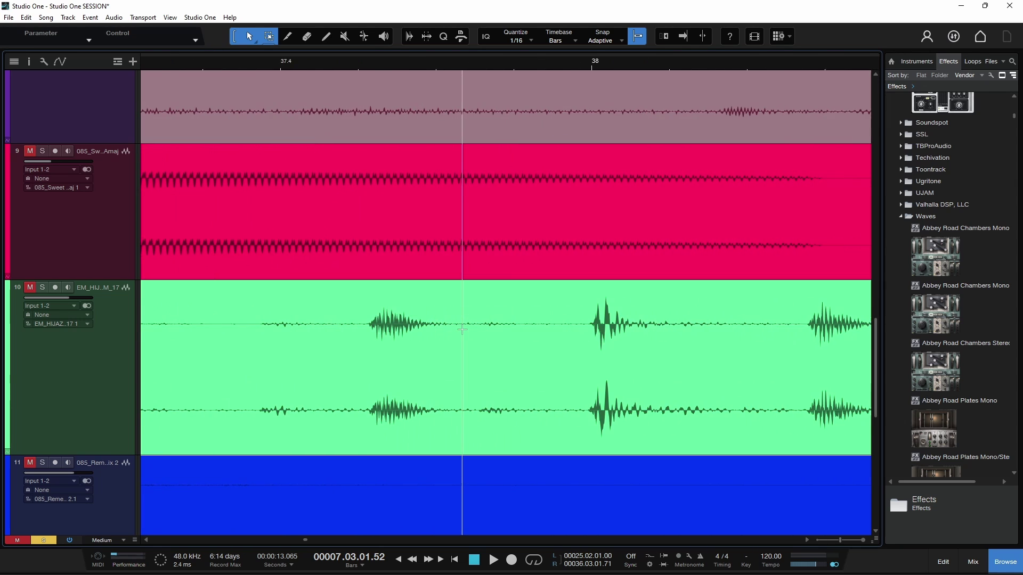
{"action": "scroll", "coordinate": [462, 330], "scroll_direction": "left", "scroll_amount": 5}
{"action": "scroll", "coordinate": [457, 329], "scroll_direction": "left", "scroll_amount": 10}
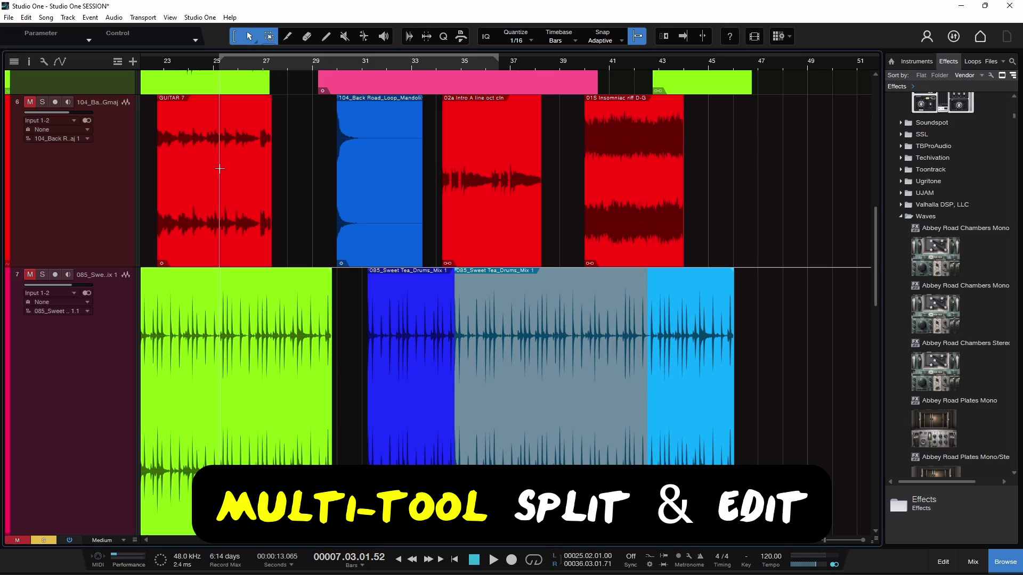
Step: Zoom in on the green drum clip on track 7 around bar 23, activate the Split tool, and return to the Arrow tool
{"action": "left_click_drag", "start_coordinate": [161, 60], "coordinate": [258, 137]}
{"action": "scroll", "coordinate": [361, 304], "scroll_direction": "right", "scroll_amount": 3}
{"action": "scroll", "coordinate": [360, 303], "scroll_direction": "left", "scroll_amount": 2}
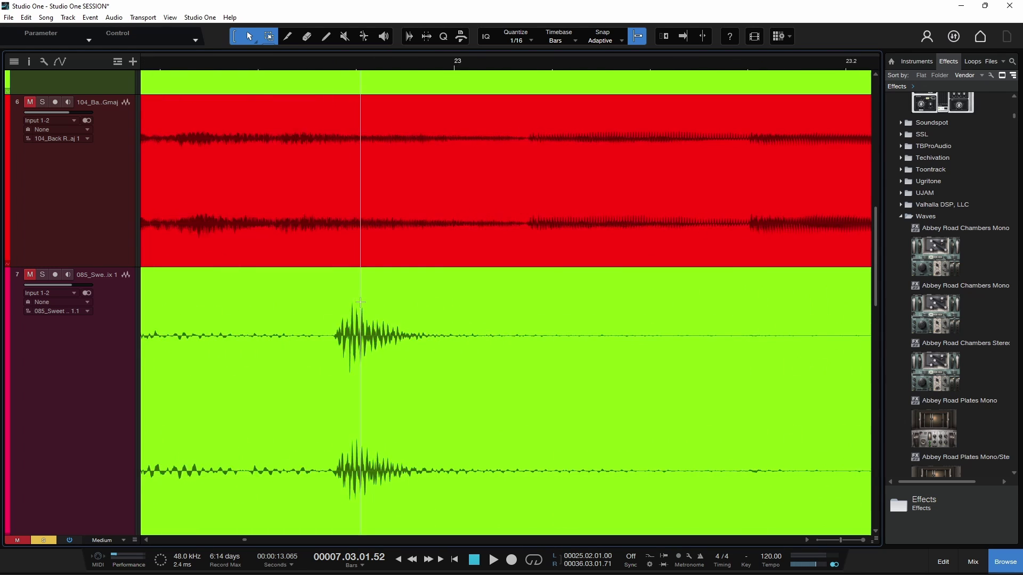
{"action": "scroll", "coordinate": [360, 303], "scroll_direction": "right", "scroll_amount": 4}
{"action": "scroll", "coordinate": [360, 303], "scroll_direction": "left", "scroll_amount": 3}
{"action": "scroll", "coordinate": [360, 303], "scroll_direction": "right", "scroll_amount": 2}
{"action": "scroll", "coordinate": [360, 305], "scroll_direction": "down", "scroll_amount": 3}
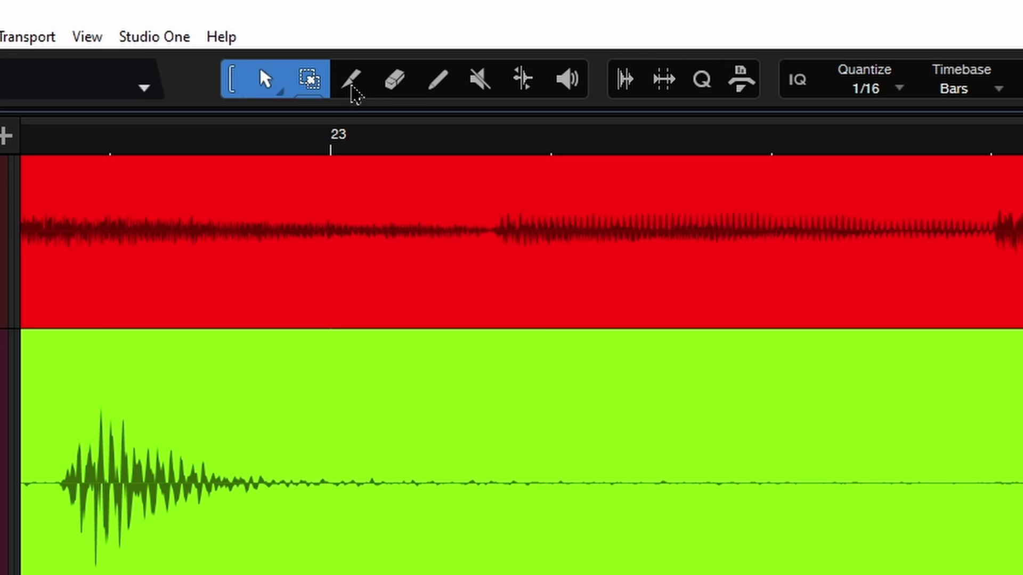
{"action": "left_click", "coordinate": [352, 88]}
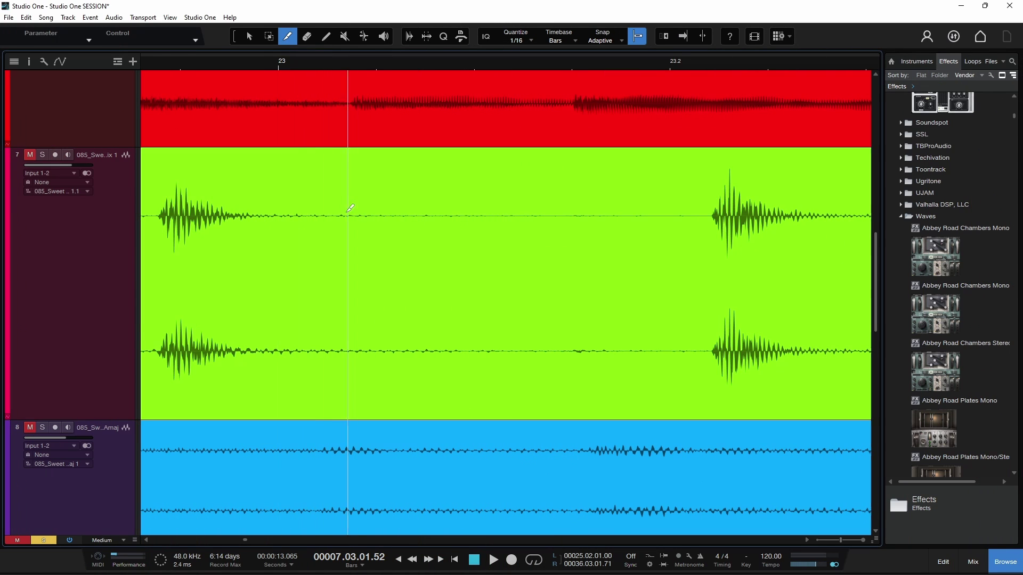
{"action": "left_click", "coordinate": [235, 38]}
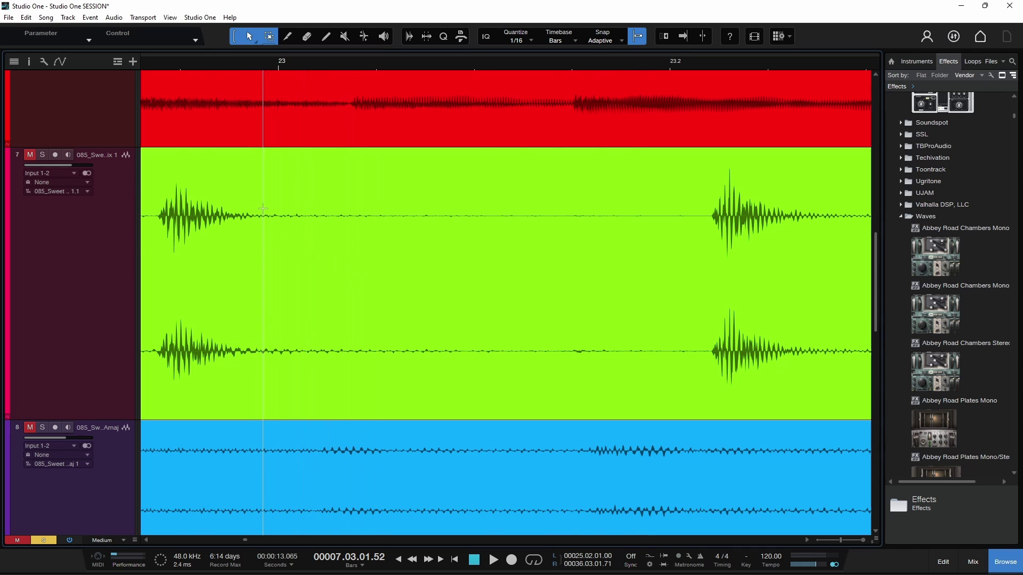
Step: Isolate the quiet passage between bar 23 and the hit after 23.2 on track 7 with two splits, and lower its volume
{"action": "left_click_drag", "start_coordinate": [263, 209], "coordinate": [678, 226]}
{"action": "double_click", "coordinate": [706, 217]}
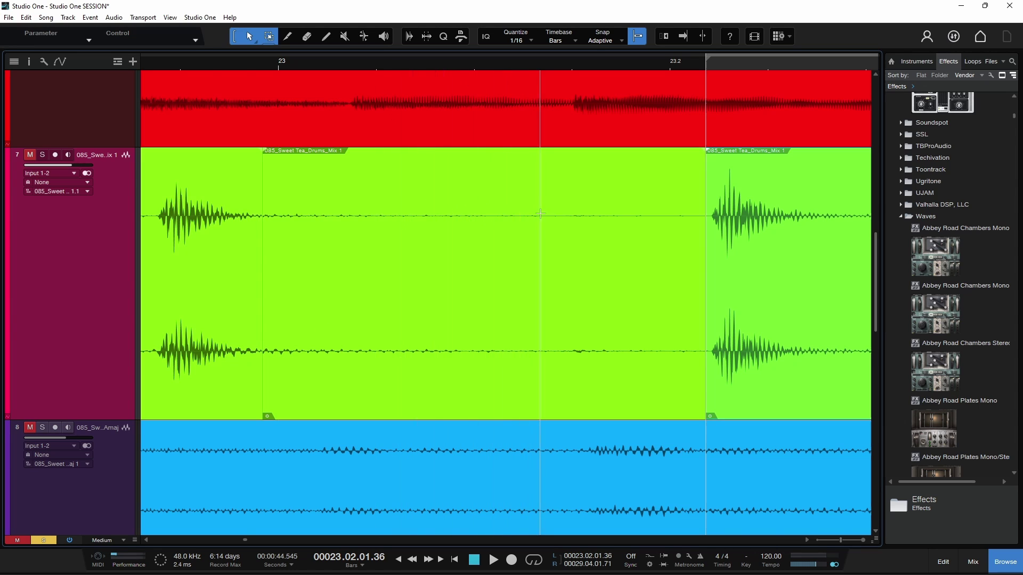
{"action": "left_click", "coordinate": [461, 198]}
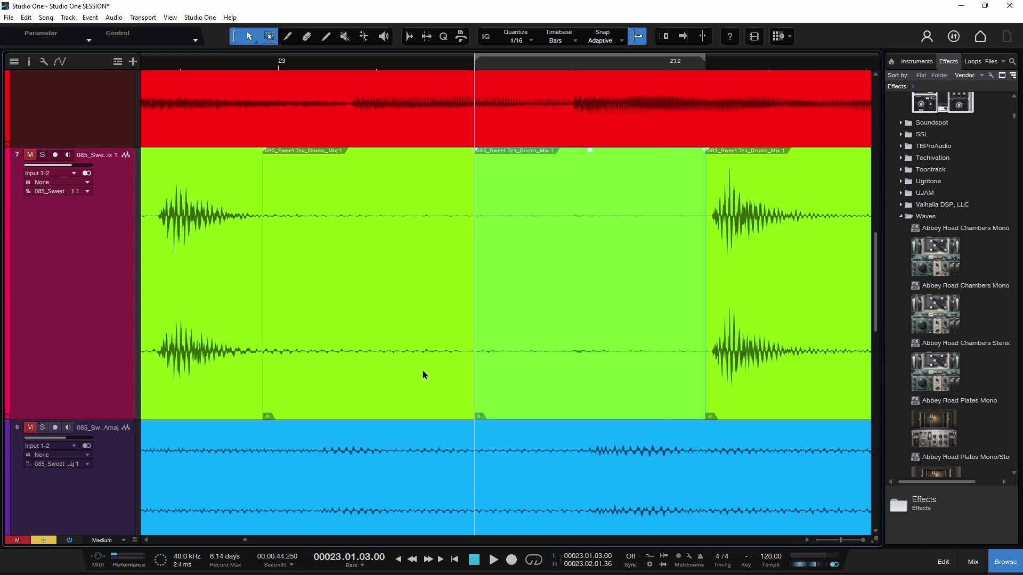
{"action": "key", "text": "ctrl+z"}
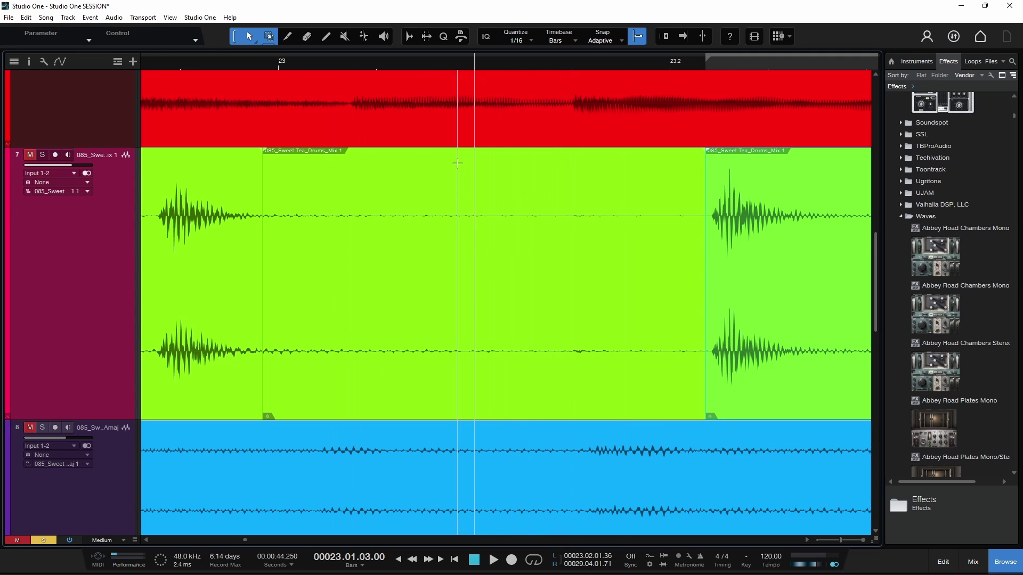
{"action": "left_click_drag", "start_coordinate": [459, 152], "coordinate": [456, 283]}
Step: Split the track 7 drum clip on both sides of the quiet passage around 23.3 and lower that section's volume
{"action": "scroll", "coordinate": [444, 326], "scroll_direction": "right", "scroll_amount": 10}
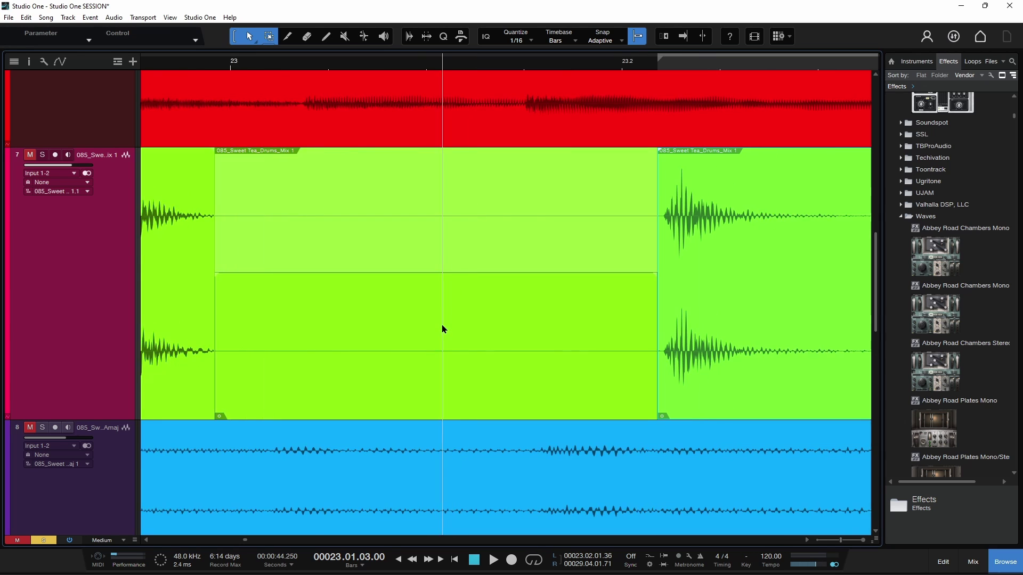
{"action": "scroll", "coordinate": [446, 321], "scroll_direction": "left", "scroll_amount": 3}
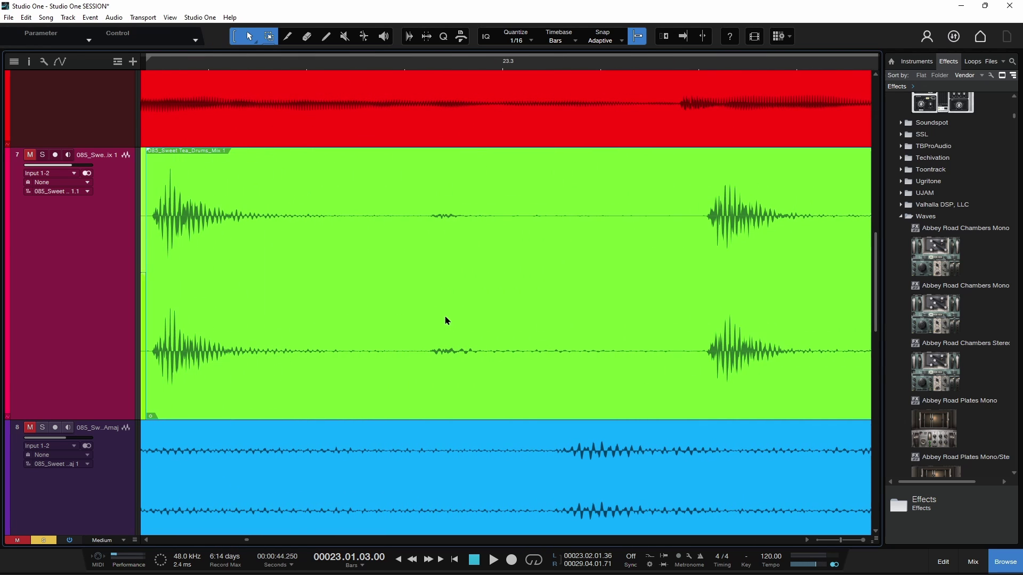
{"action": "left_click", "coordinate": [356, 210], "text": "alt"}
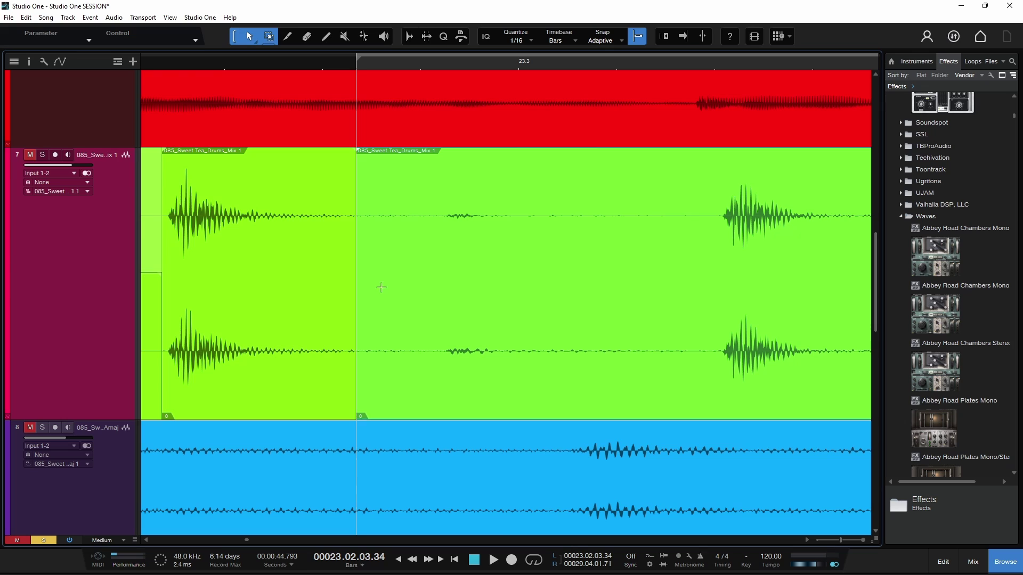
{"action": "left_click", "coordinate": [719, 211], "text": "alt"}
{"action": "left_click", "coordinate": [513, 181]}
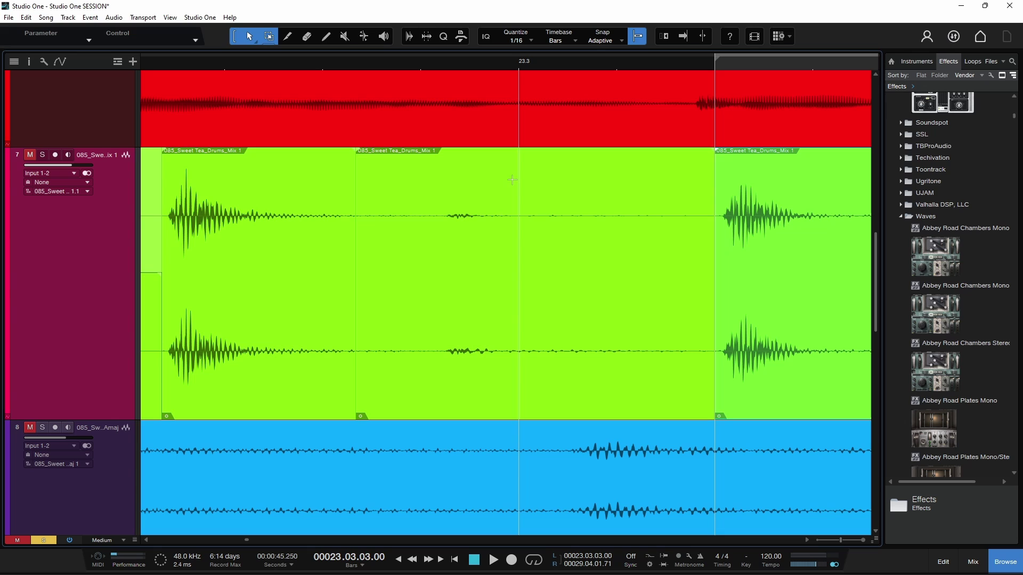
{"action": "left_click_drag", "start_coordinate": [525, 152], "coordinate": [525, 261]}
Step: Split the track 7 drum clip after the hit before 23.4, lower the following part's volume, and split it again just before bar 24
{"action": "scroll", "coordinate": [499, 258], "scroll_direction": "right", "scroll_amount": 10}
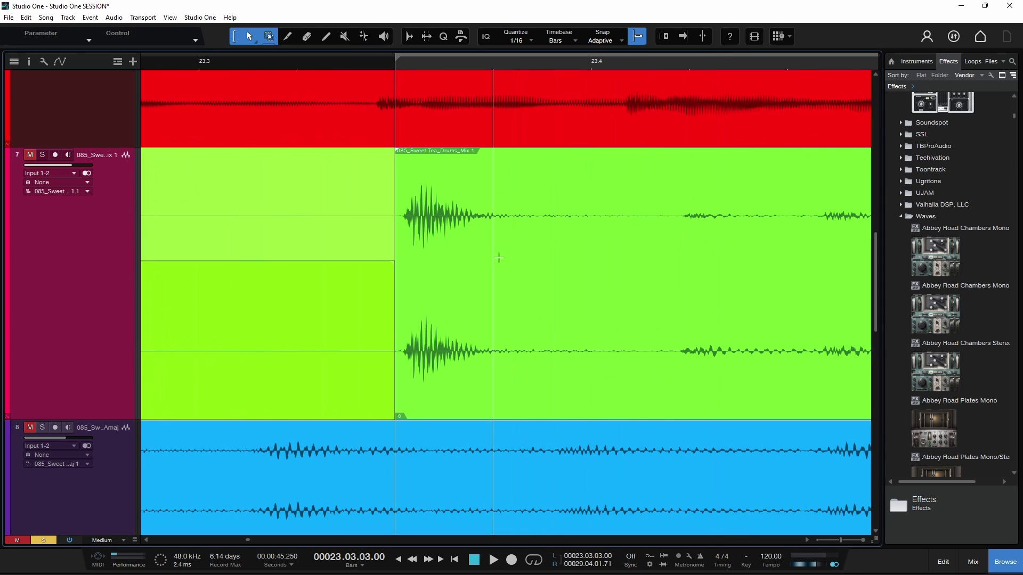
{"action": "left_click", "coordinate": [519, 210]}
{"action": "left_click_drag", "start_coordinate": [593, 153], "coordinate": [593, 233]}
{"action": "scroll", "coordinate": [528, 315], "scroll_direction": "right", "scroll_amount": 10}
{"action": "scroll", "coordinate": [533, 312], "scroll_direction": "left", "scroll_amount": 3}
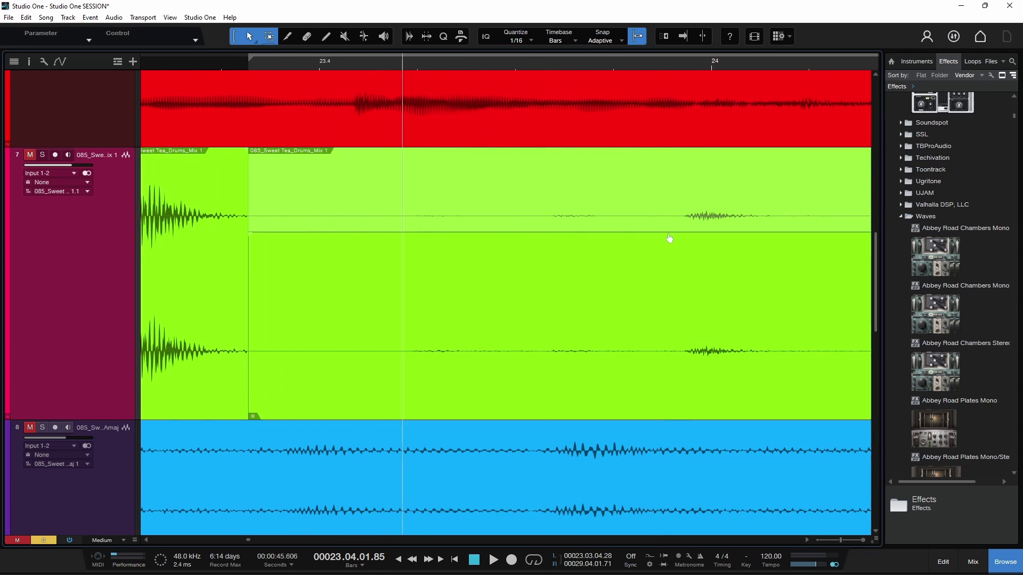
{"action": "left_click", "coordinate": [670, 237]}
Step: Lower the volume of the drum section between 23.4 and bar 24 further and add a fade-in and fade-out to it
{"action": "left_click_drag", "start_coordinate": [462, 238], "coordinate": [463, 260]}
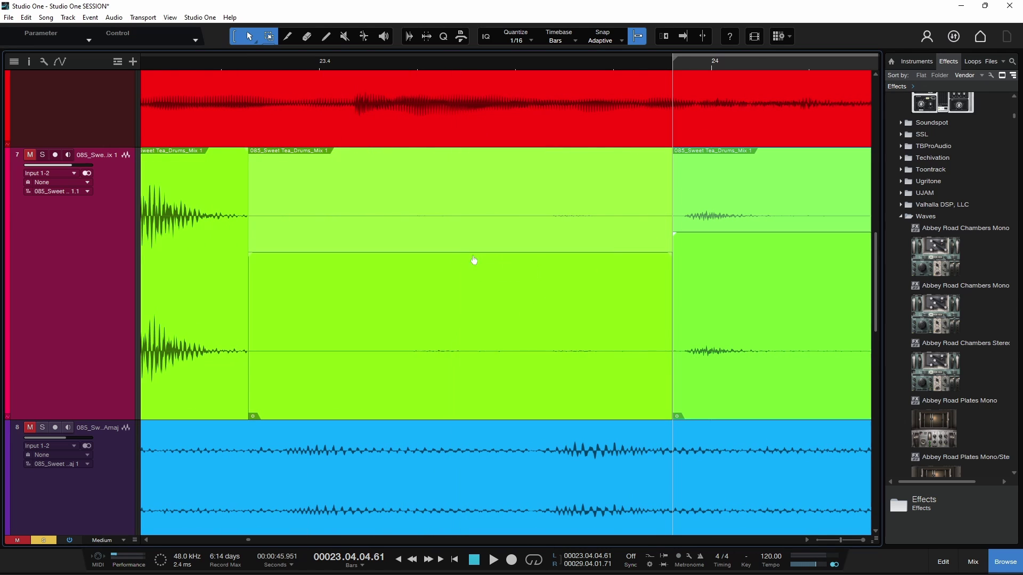
{"action": "left_click_drag", "start_coordinate": [669, 254], "coordinate": [617, 261]}
{"action": "left_click_drag", "start_coordinate": [254, 262], "coordinate": [339, 253]}
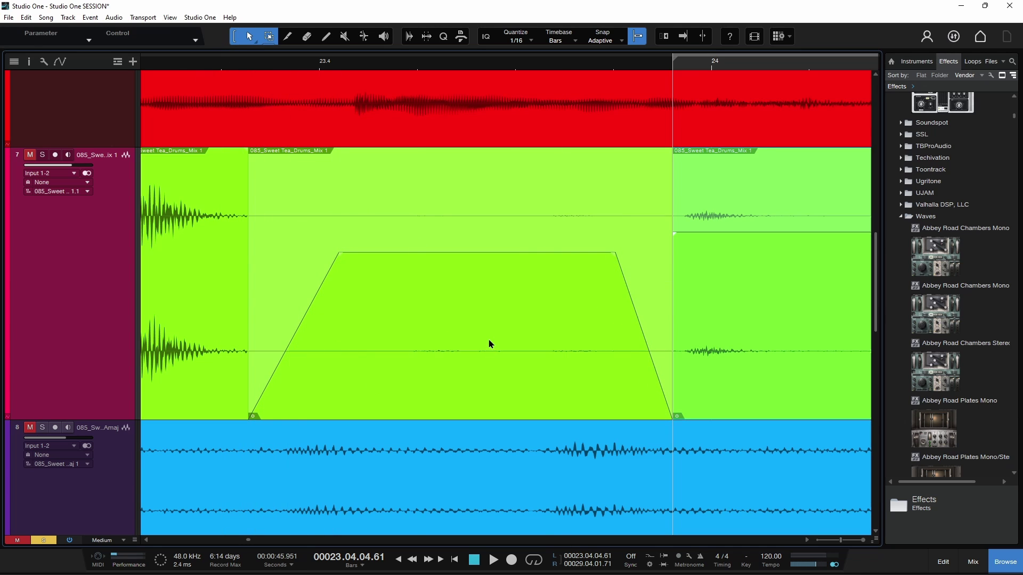
Step: Isolate the short passage around 24.2 on track 7 with two splits and raise its volume
{"action": "scroll", "coordinate": [490, 344], "scroll_direction": "right", "scroll_amount": 10}
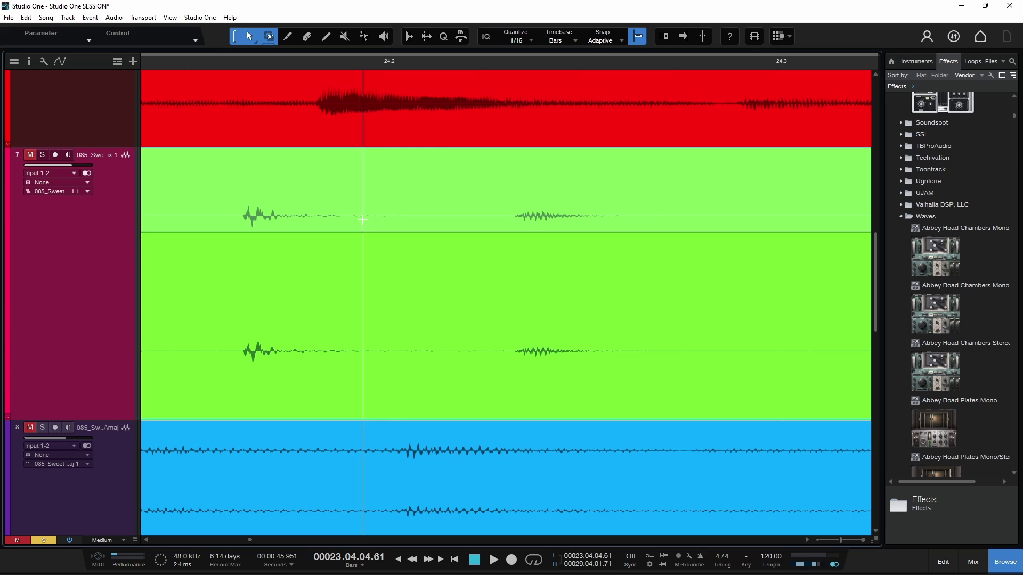
{"action": "left_click_drag", "start_coordinate": [362, 218], "coordinate": [477, 169]}
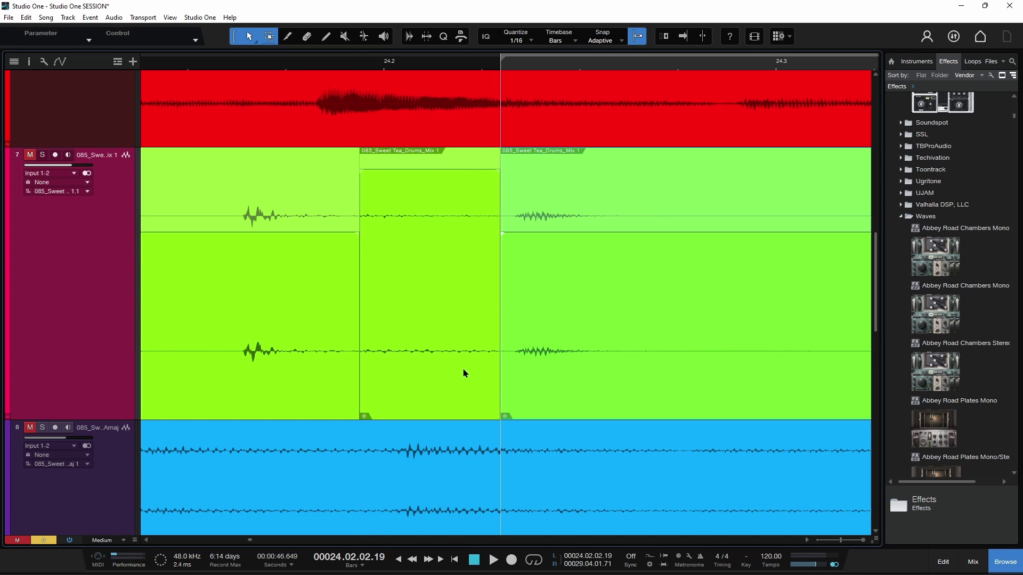
Step: Delete the isolated drum section around 24.2, undo the deletion, and trim the section's start to 24.2
{"action": "key", "text": "Delete"}
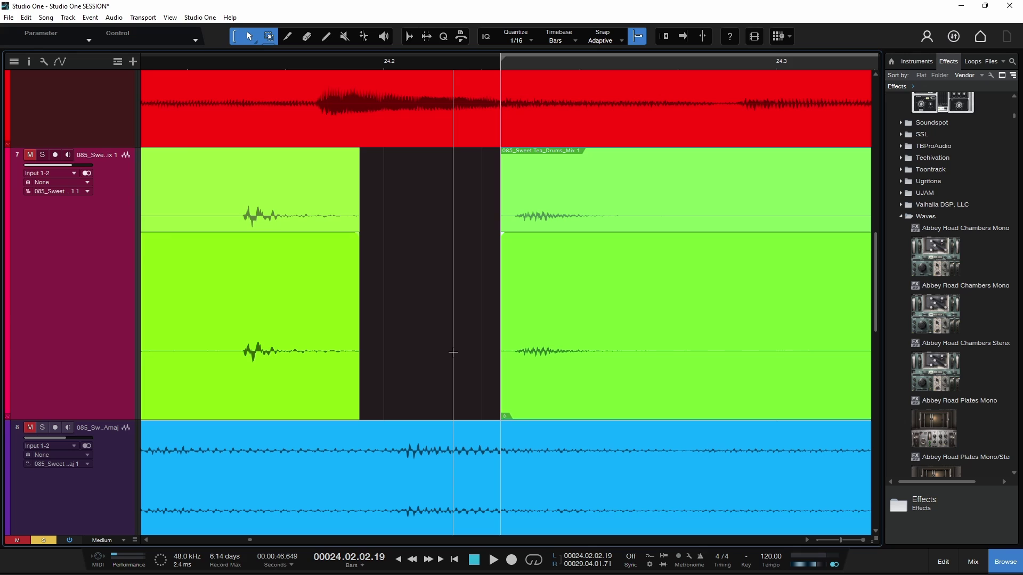
{"action": "key", "text": "ctrl+z"}
{"action": "left_click_drag", "start_coordinate": [361, 305], "coordinate": [386, 323]}
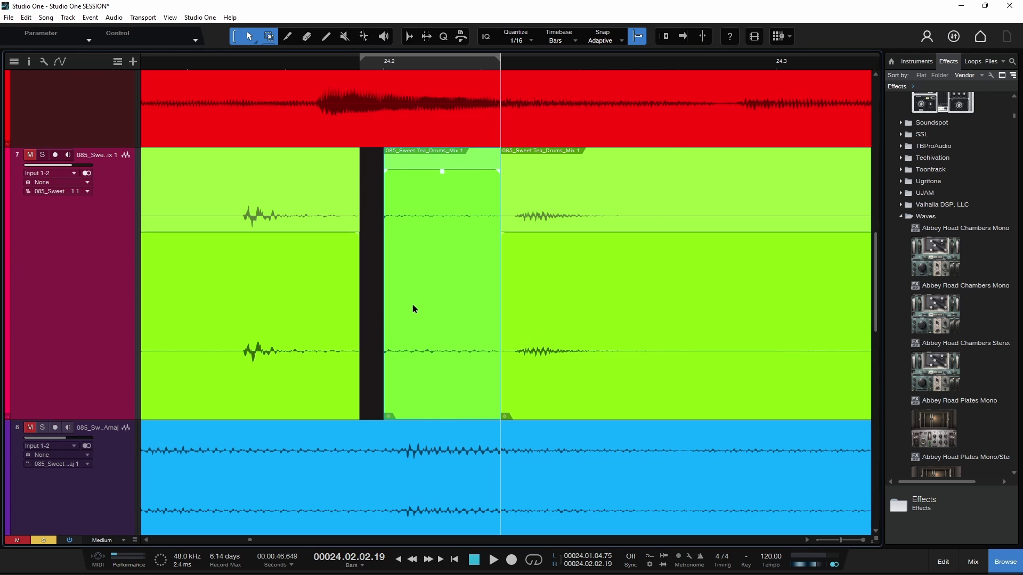
Step: Bring tracks 6 and 7 into view around bar 25.4 and increase the height of track 6
{"action": "left_click_drag", "start_coordinate": [608, 64], "coordinate": [564, 33]}
{"action": "left_click_drag", "start_coordinate": [627, 67], "coordinate": [622, 114]}
{"action": "scroll", "coordinate": [561, 235], "scroll_direction": "up", "scroll_amount": 2}
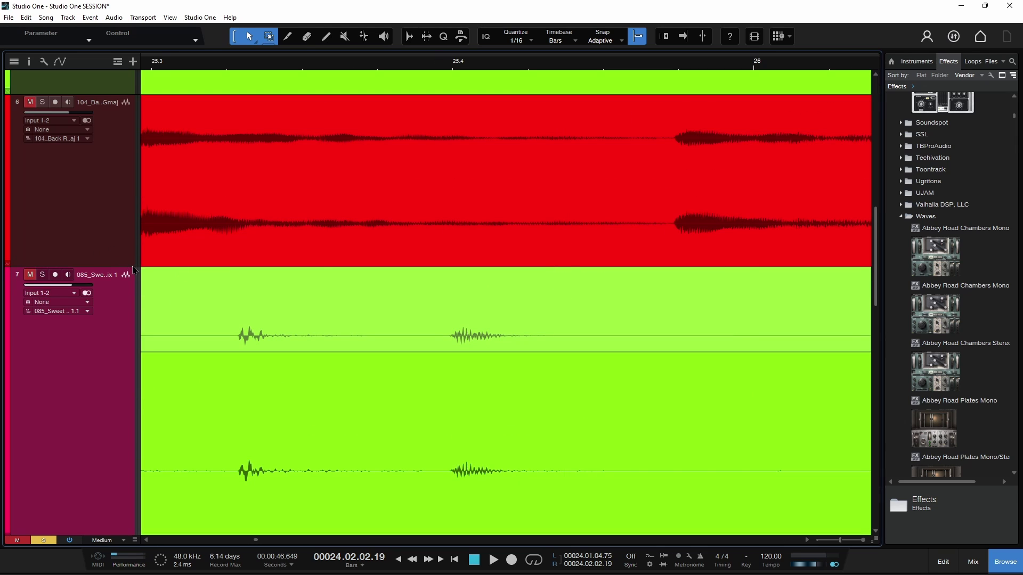
{"action": "left_click_drag", "start_coordinate": [133, 268], "coordinate": [133, 368]}
Step: Split the red guitar clip on track 6 just after 25.4 and just before bar 26, and lower the volume between the splits
{"action": "mouse_move", "coordinate": [534, 69]}
{"action": "left_mouse_down"}
{"action": "mouse_move", "coordinate": [534, 96]}
{"action": "mouse_move", "coordinate": [532, 66]}
{"action": "left_mouse_up"}
{"action": "double_click", "coordinate": [500, 207]}
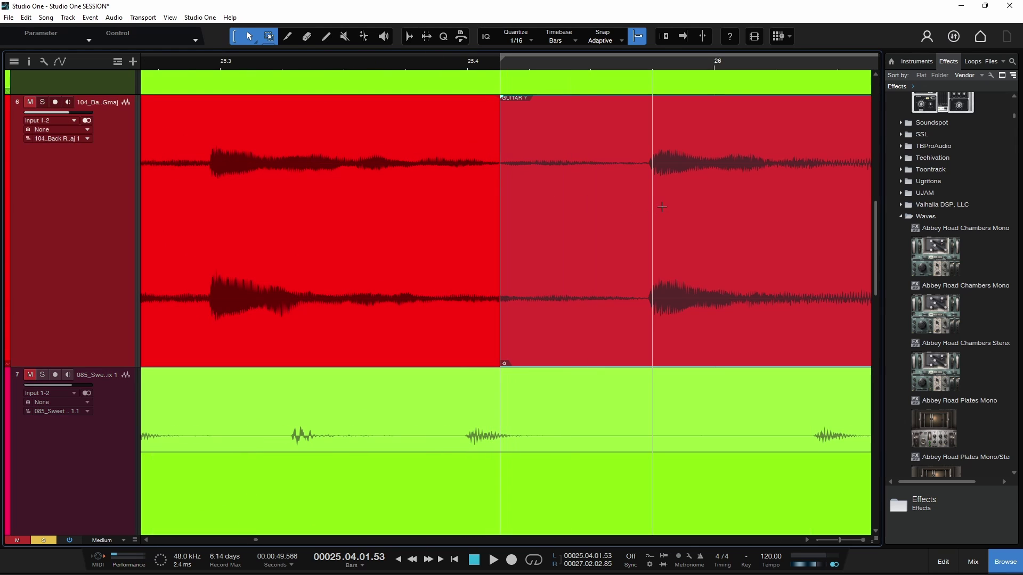
{"action": "left_click", "coordinate": [645, 163]}
{"action": "left_click", "coordinate": [633, 153], "text": "alt"}
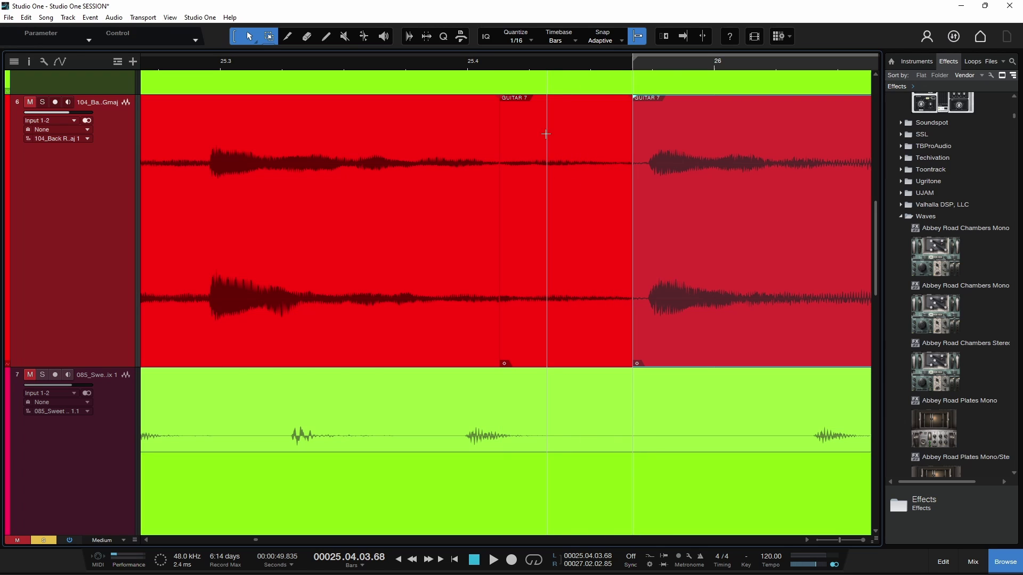
{"action": "left_click_drag", "start_coordinate": [554, 100], "coordinate": [533, 192]}
{"action": "left_click", "coordinate": [503, 263]}
{"action": "left_click_drag", "start_coordinate": [503, 263], "coordinate": [556, 269]}
{"action": "scroll", "coordinate": [510, 286], "scroll_direction": "right", "scroll_amount": 2}
{"action": "scroll", "coordinate": [511, 287], "scroll_direction": "right", "scroll_amount": 6}
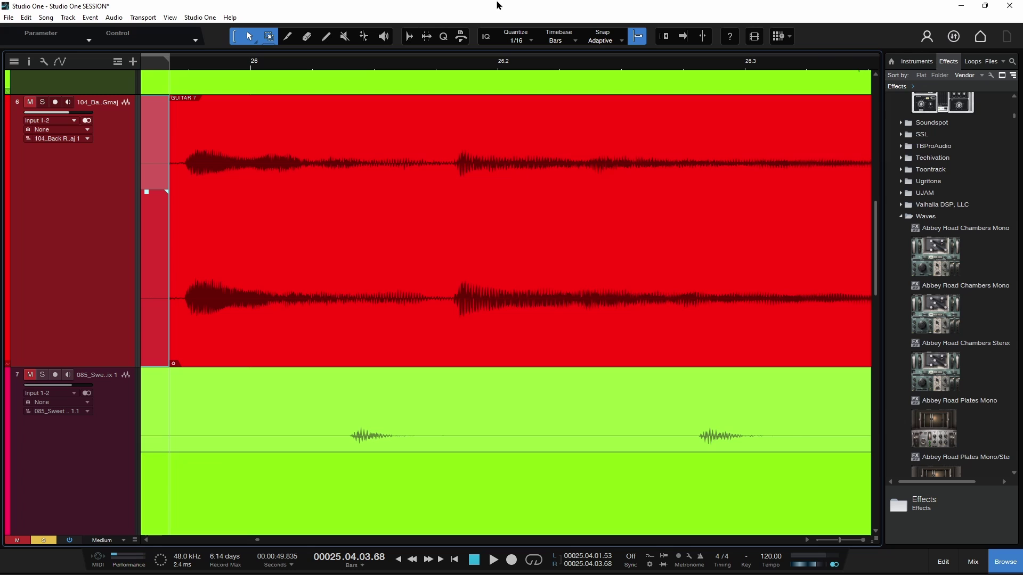
{"action": "left_click_drag", "start_coordinate": [502, 65], "coordinate": [491, 13]}
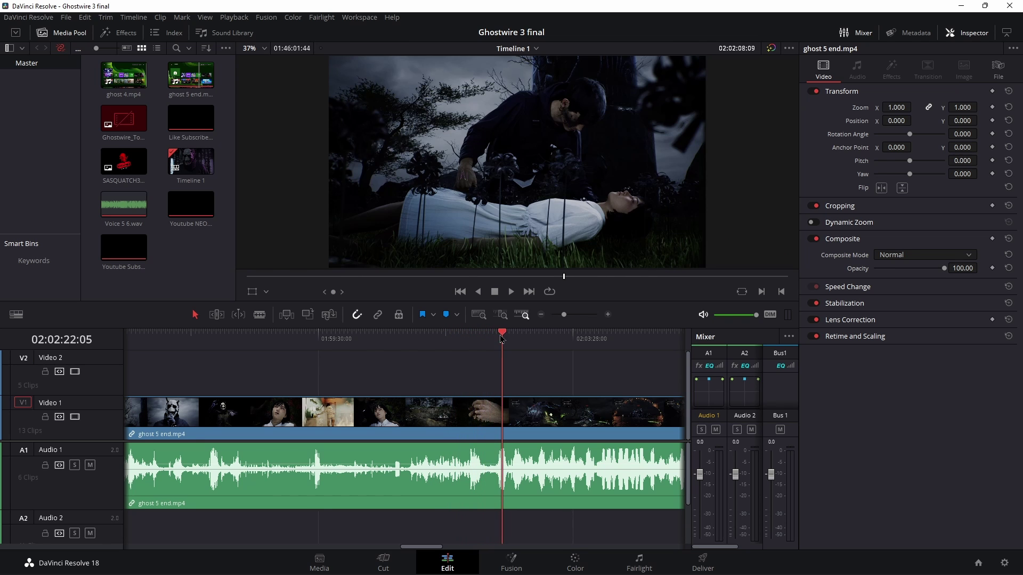
Step: Switch to the DaVinci Resolve project, reposition the playhead around 02:02:04:40 on the ghost 5 end.mp4 clip, and zoom the timeline in
{"action": "left_click_drag", "start_coordinate": [500, 336], "coordinate": [484, 337]}
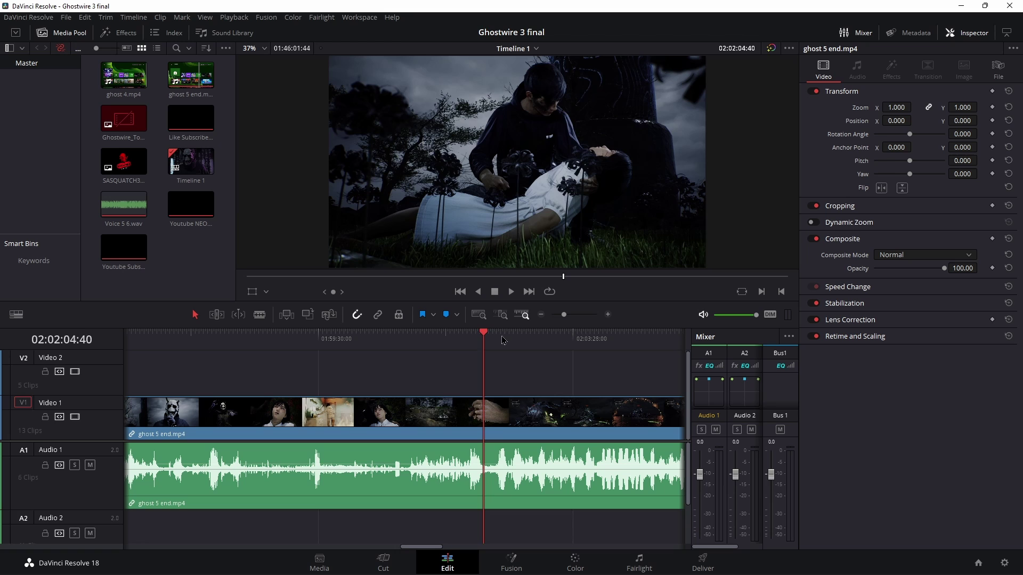
{"action": "left_click", "coordinate": [504, 339]}
{"action": "left_click", "coordinate": [493, 338]}
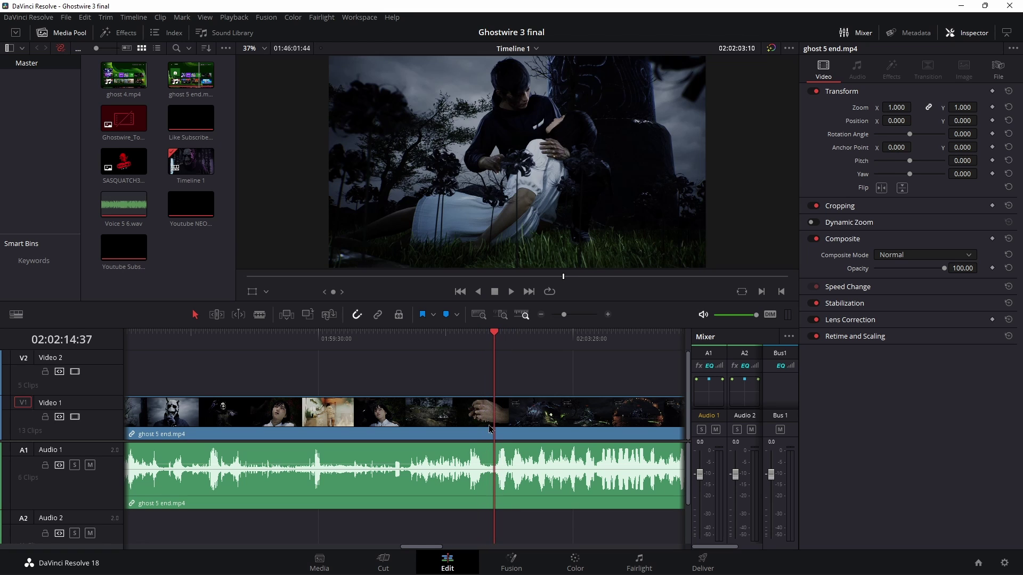
{"action": "left_click", "coordinate": [475, 338]}
{"action": "key", "text": "ctrl+equal"}
{"action": "key", "text": "ctrl+equal"}
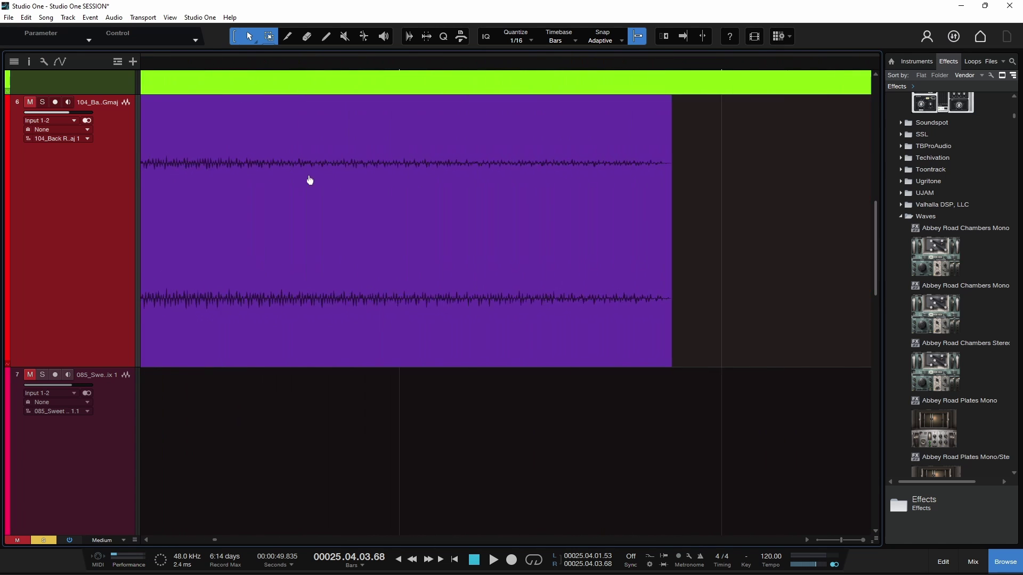
Step: Return to the Studio One session and zoom the timeline out around the purple and mint clips on track 6
{"action": "left_click_drag", "start_coordinate": [310, 180], "coordinate": [314, 95]}
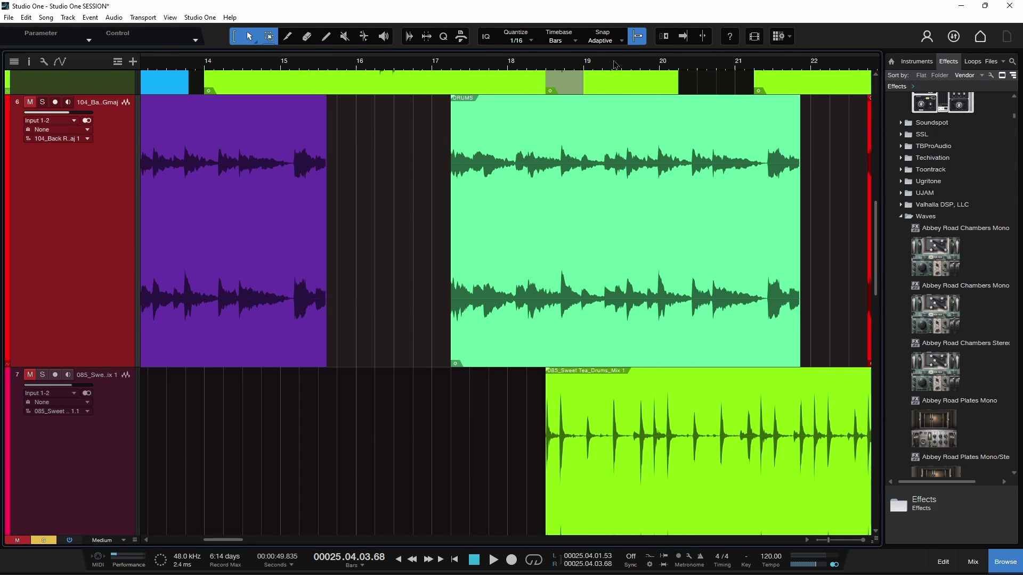
{"action": "mouse_move", "coordinate": [614, 65]}
{"action": "left_mouse_down"}
{"action": "mouse_move", "coordinate": [615, 113]}
{"action": "mouse_move", "coordinate": [609, 74]}
{"action": "left_mouse_up"}
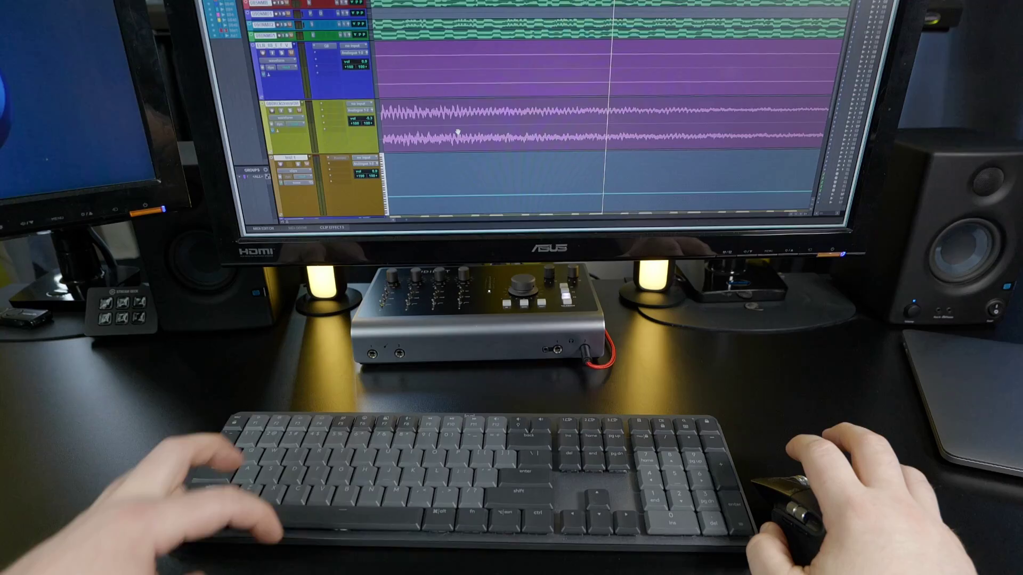
Step: Switch to the Pro Tools session and zoom its timeline around the purple audio clips
{"action": "key", "text": "Caps_Lock"}
{"action": "key", "text": "space"}
{"action": "key", "text": "d"}
{"action": "key", "text": "t"}
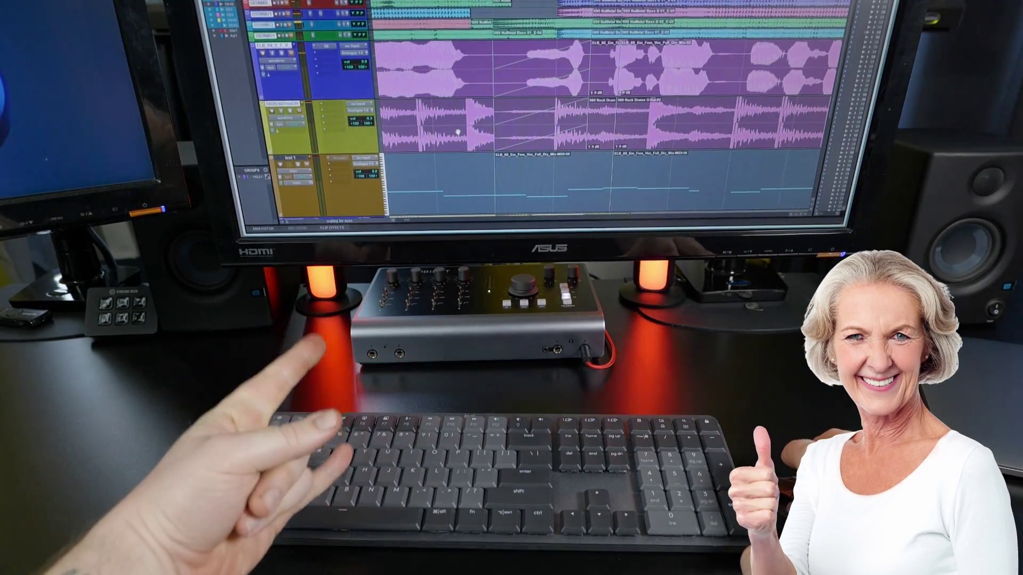
{"action": "key", "text": "e"}
{"action": "key", "text": "r"}
{"action": "key", "text": "space"}
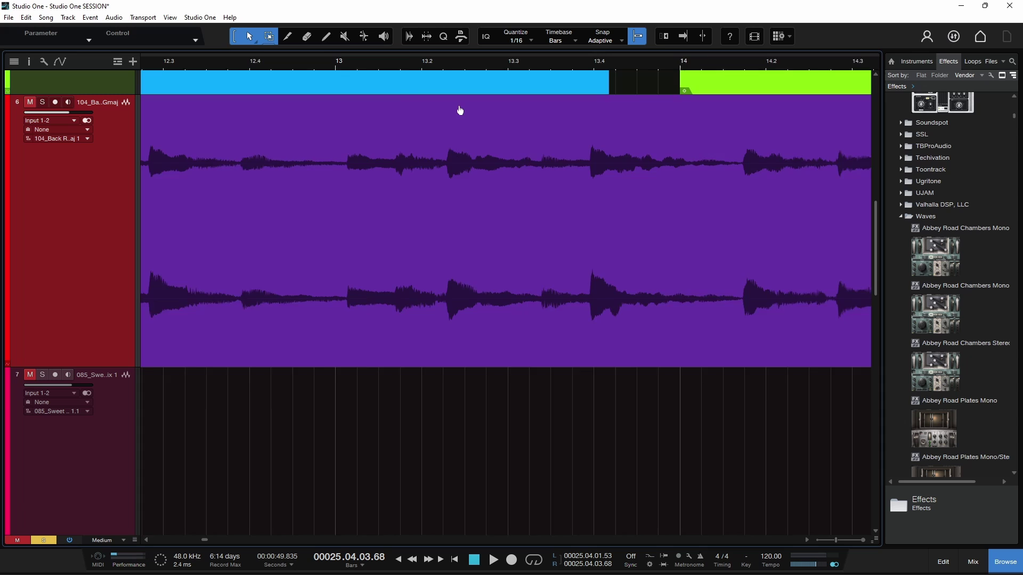
Step: Split the purple clip on track 6 at 12.02.03.18
{"action": "scroll", "coordinate": [455, 160], "scroll_direction": "up", "scroll_amount": 5}
{"action": "scroll", "coordinate": [442, 150], "scroll_direction": "down", "scroll_amount": 8}
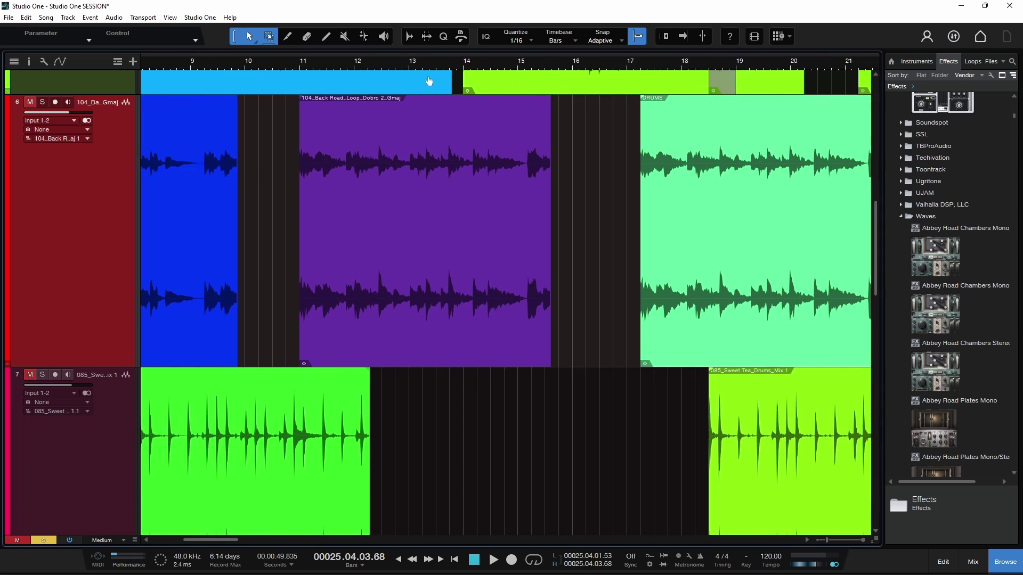
{"action": "scroll", "coordinate": [429, 81], "scroll_direction": "up", "scroll_amount": 5}
{"action": "scroll", "coordinate": [426, 90], "scroll_direction": "down", "scroll_amount": 3}
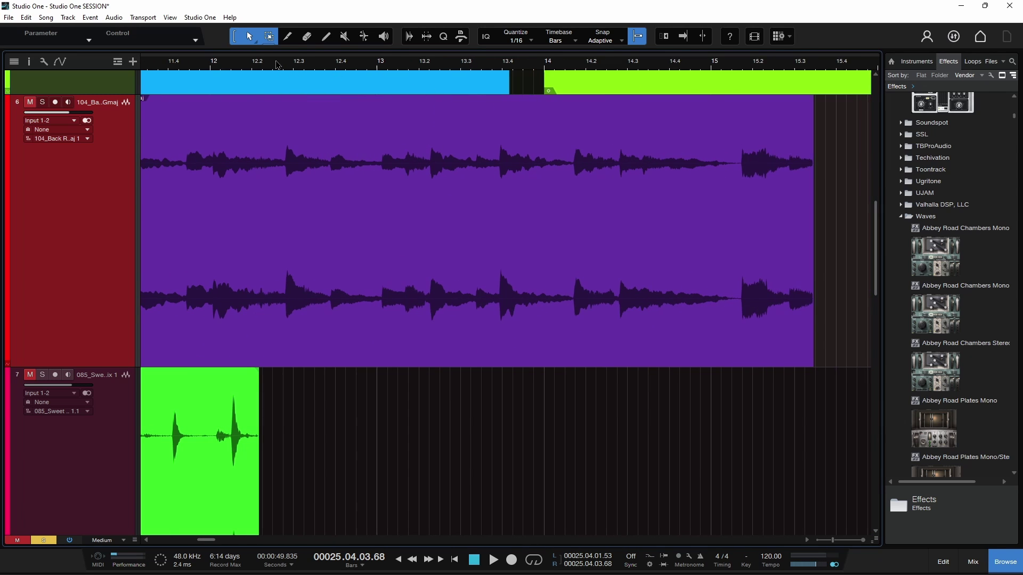
{"action": "left_click_drag", "start_coordinate": [276, 65], "coordinate": [283, 114]}
{"action": "double_click", "coordinate": [258, 144]}
Step: Split the purple clip again at 12.02.04.12 and give the piece between the two splits a lower volume with a fade-in
{"action": "left_click", "coordinate": [514, 168]}
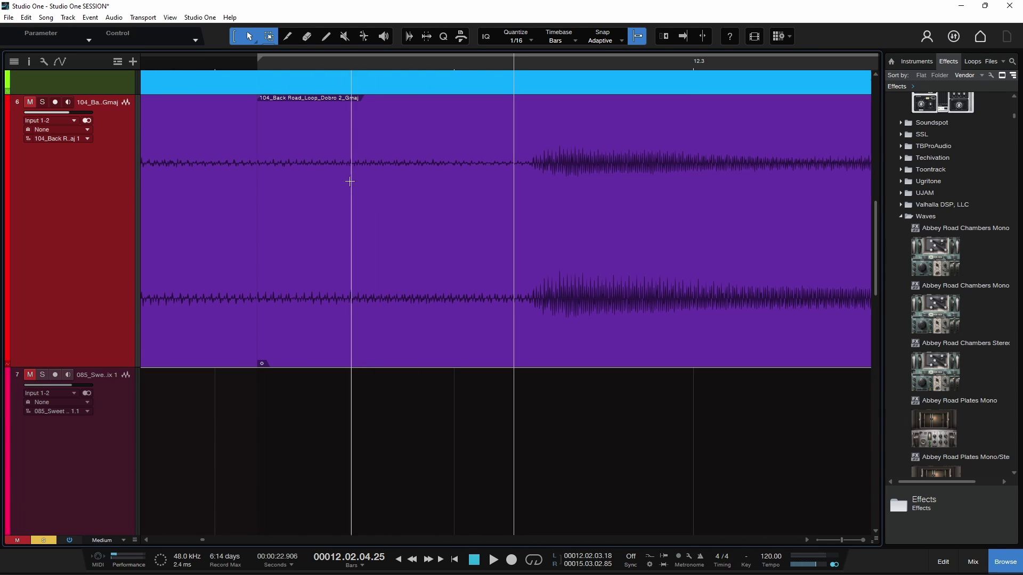
{"action": "left_click", "coordinate": [490, 107]}
{"action": "mouse_move", "coordinate": [407, 101]}
{"action": "left_mouse_down"}
{"action": "mouse_move", "coordinate": [412, 148]}
{"action": "mouse_move", "coordinate": [297, 135]}
{"action": "mouse_move", "coordinate": [313, 133]}
{"action": "left_mouse_up"}
{"action": "double_click", "coordinate": [483, 136]}
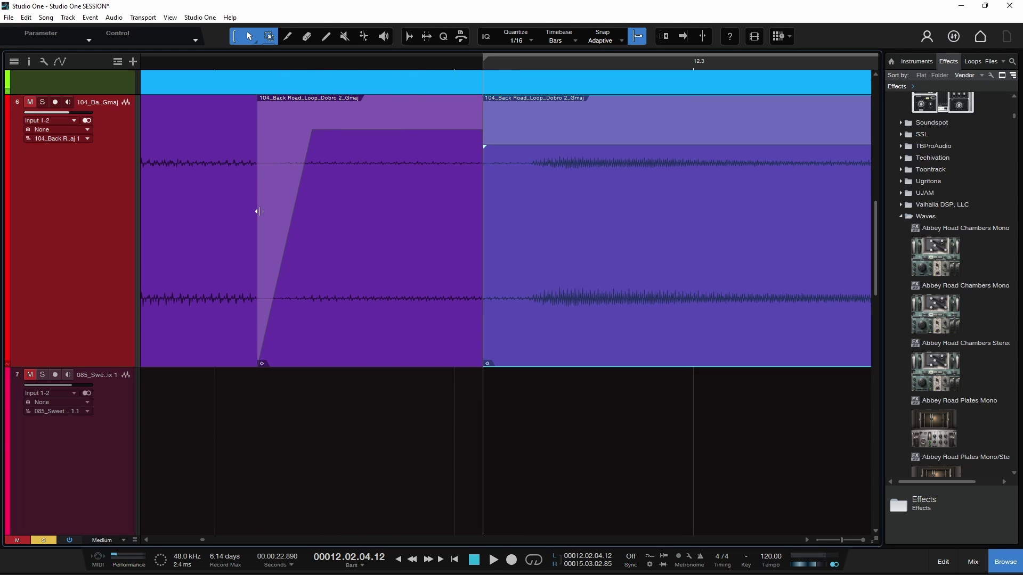
Step: Trim the start of the faded purple piece inward and delete that piece
{"action": "left_click_drag", "start_coordinate": [258, 212], "coordinate": [346, 218]}
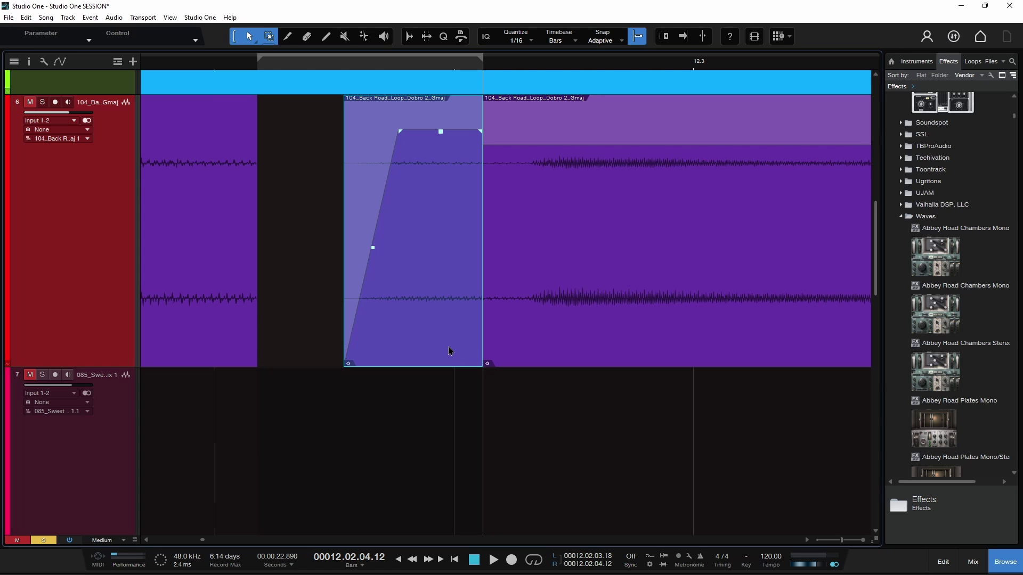
{"action": "key", "text": "Delete"}
{"action": "left_click", "coordinate": [523, 308]}
{"action": "key", "text": "z"}
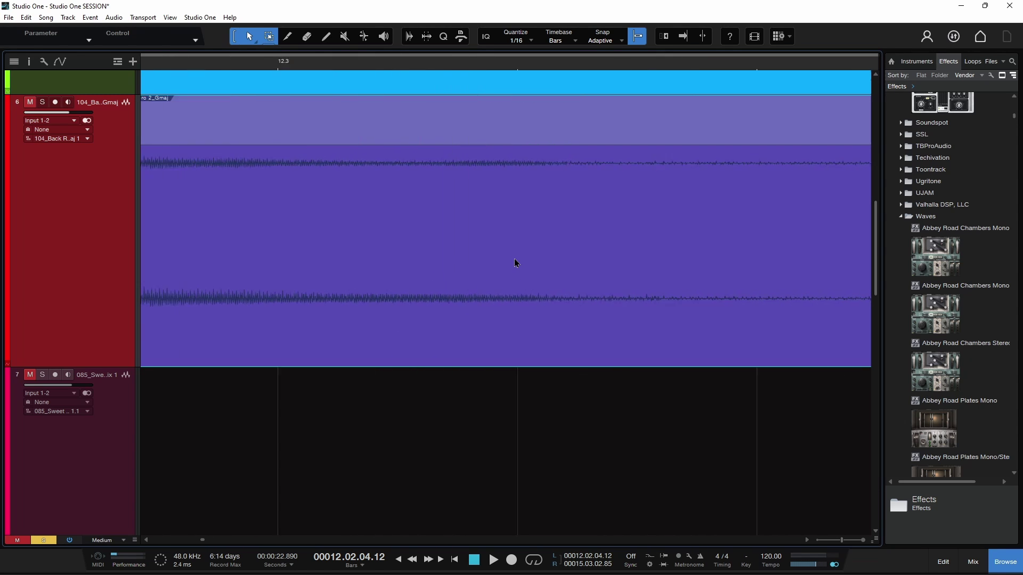
Step: Split the blue clip on track 6 at bar 6 and at 6.2
{"action": "left_click_drag", "start_coordinate": [533, 63], "coordinate": [534, 7]}
{"action": "scroll", "coordinate": [515, 259], "scroll_direction": "left", "scroll_amount": 5}
{"action": "scroll", "coordinate": [515, 260], "scroll_direction": "right", "scroll_amount": 3}
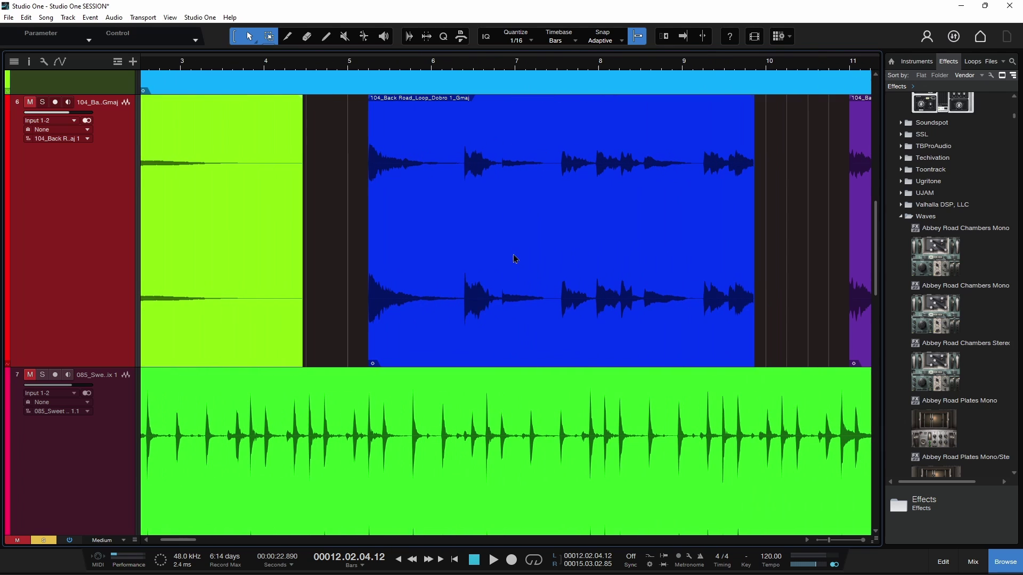
{"action": "left_click_drag", "start_coordinate": [449, 67], "coordinate": [459, 114]}
{"action": "double_click", "coordinate": [304, 173]}
{"action": "left_click", "coordinate": [506, 165], "text": "alt"}
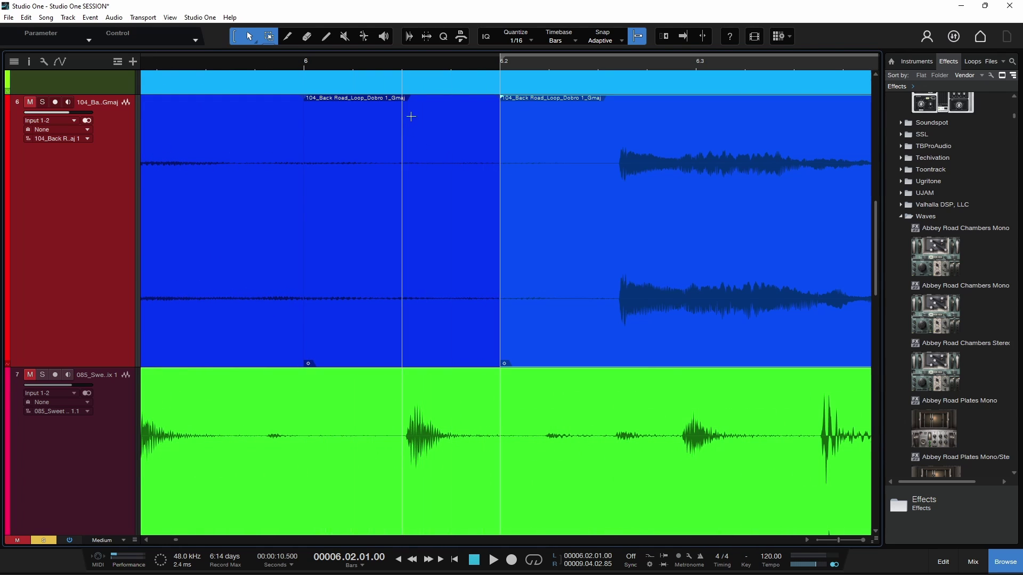
Step: Lower the volume of the blue piece between bar 6 and 6.2 to about half height, and trim both its ends inward
{"action": "left_click", "coordinate": [413, 101]}
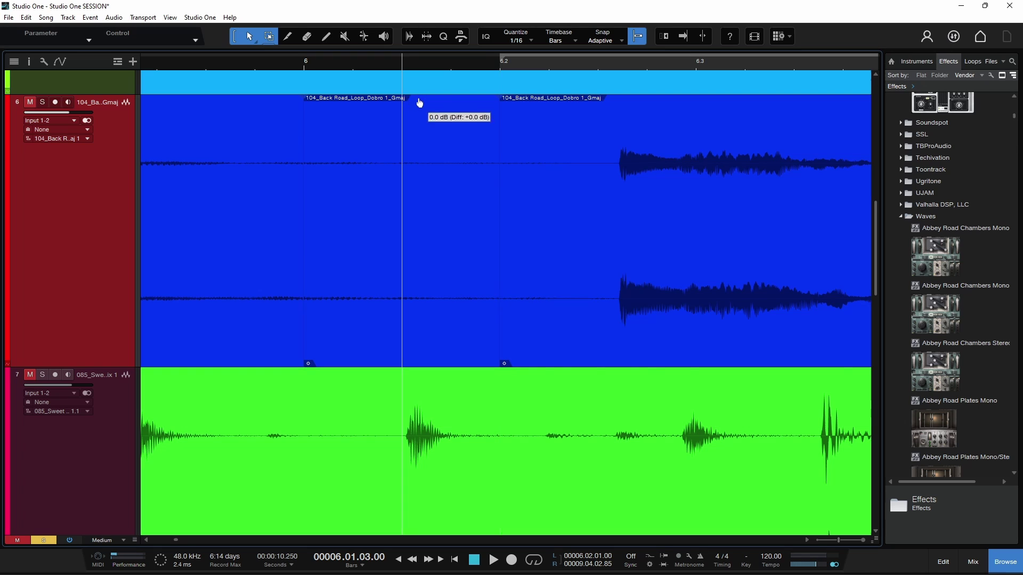
{"action": "left_click_drag", "start_coordinate": [419, 102], "coordinate": [423, 223]}
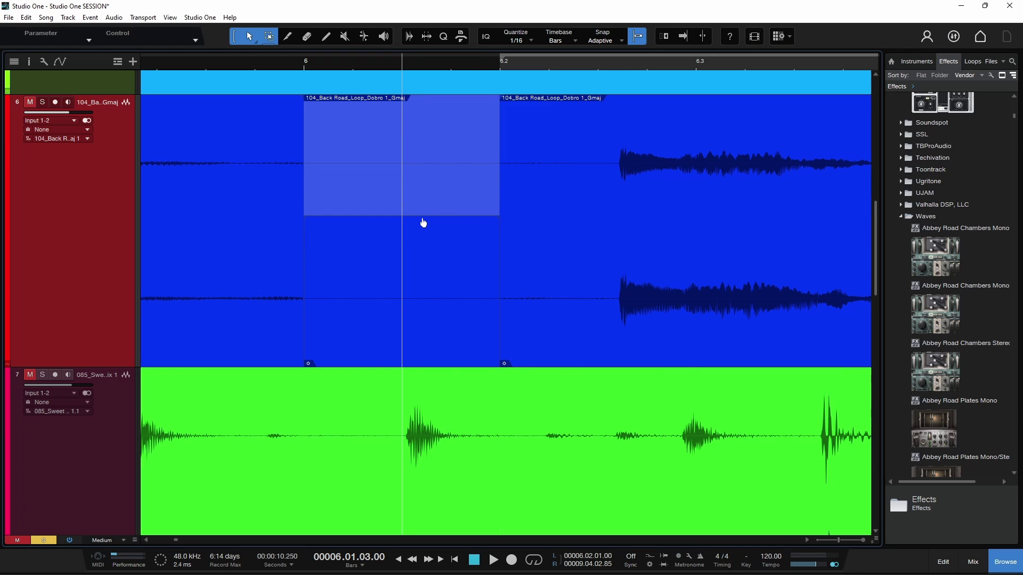
{"action": "scroll", "coordinate": [623, 244], "scroll_direction": "right", "scroll_amount": 5}
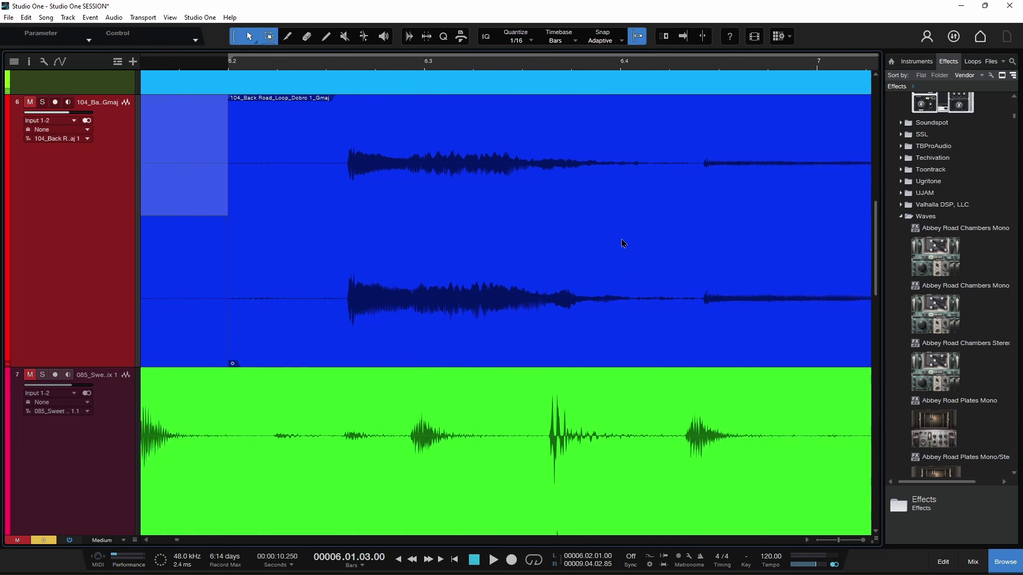
{"action": "scroll", "coordinate": [623, 245], "scroll_direction": "left", "scroll_amount": 3}
{"action": "scroll", "coordinate": [612, 244], "scroll_direction": "right", "scroll_amount": 1}
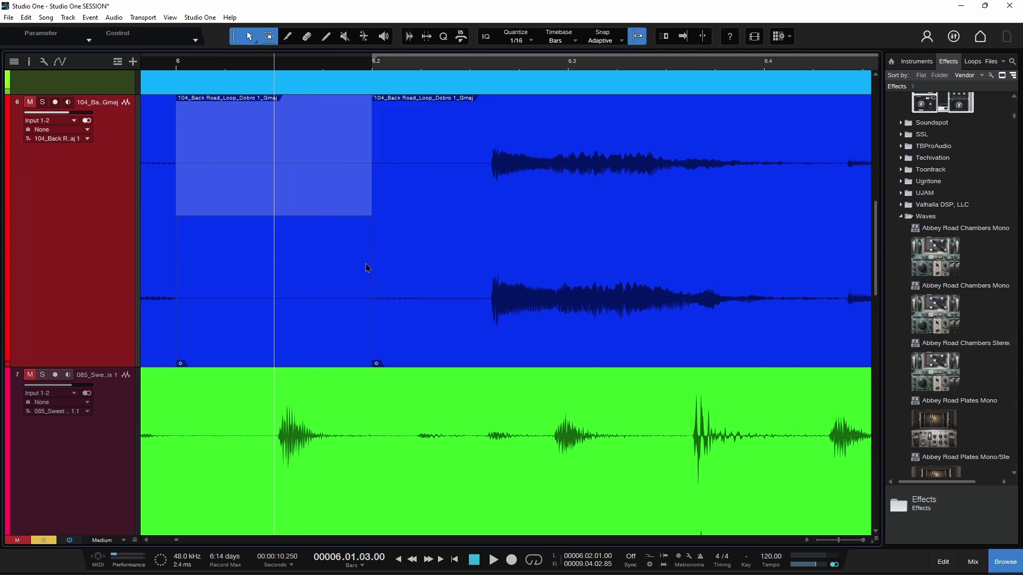
{"action": "left_click_drag", "start_coordinate": [367, 268], "coordinate": [290, 278]}
{"action": "scroll", "coordinate": [339, 280], "scroll_direction": "left", "scroll_amount": 1}
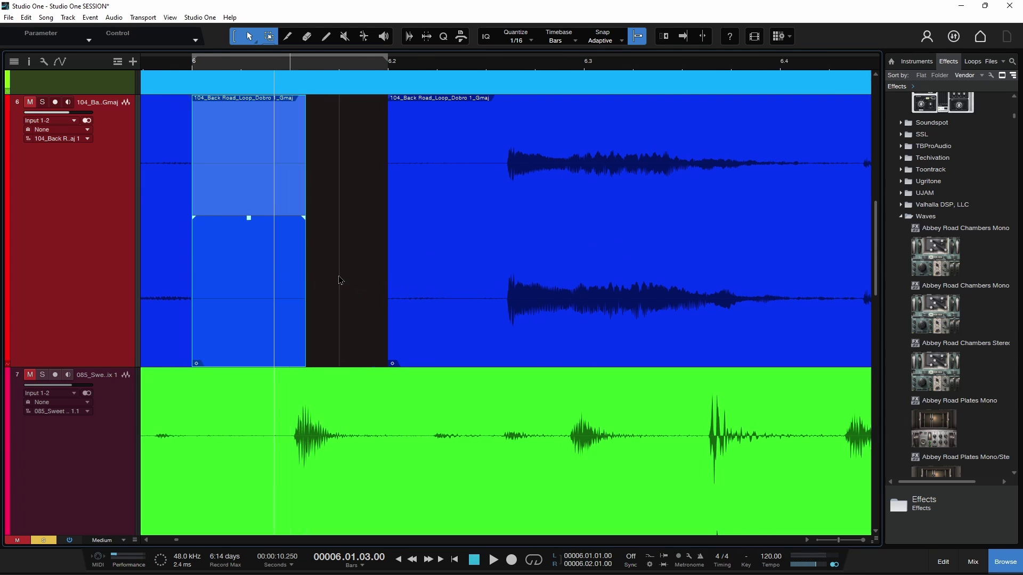
{"action": "scroll", "coordinate": [341, 281], "scroll_direction": "left", "scroll_amount": 5}
{"action": "left_click_drag", "start_coordinate": [400, 272], "coordinate": [450, 273]}
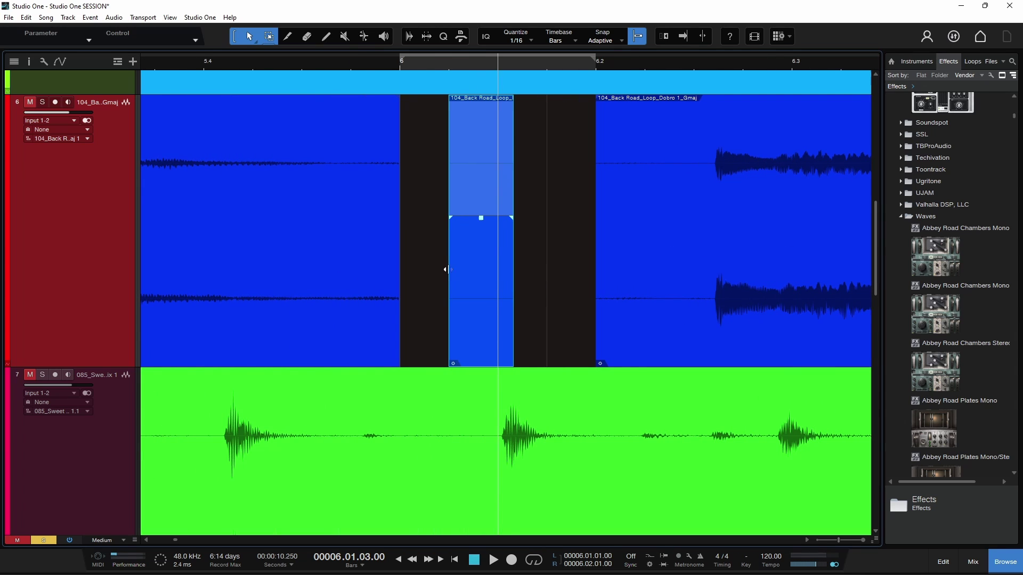
Step: Raise the volume of the shortened blue piece and extend its end back toward 6.2
{"action": "left_click_drag", "start_coordinate": [484, 224], "coordinate": [475, 138]}
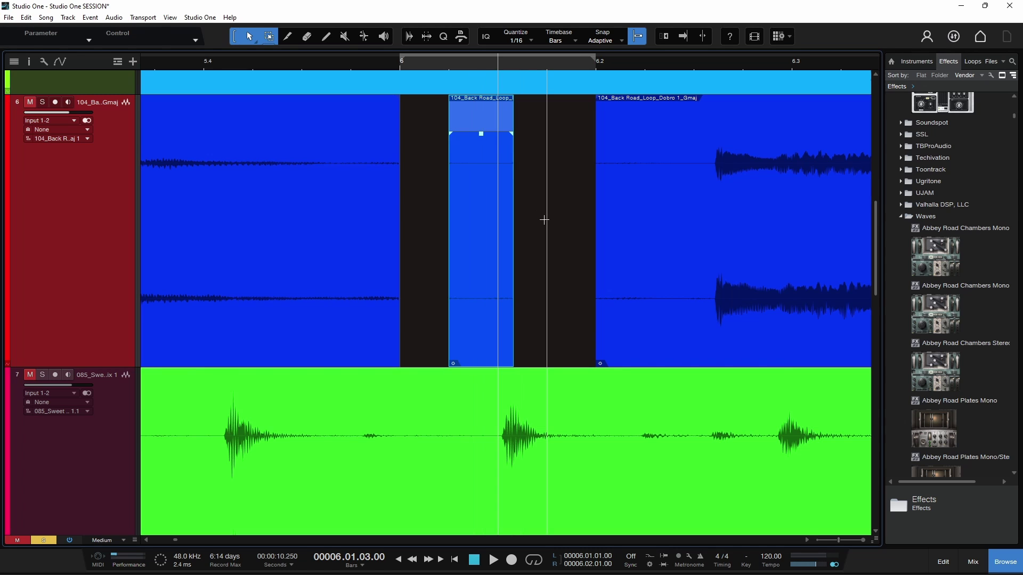
{"action": "scroll", "coordinate": [545, 225], "scroll_direction": "right", "scroll_amount": 3}
{"action": "scroll", "coordinate": [539, 232], "scroll_direction": "left", "scroll_amount": 1}
{"action": "left_click_drag", "start_coordinate": [403, 259], "coordinate": [509, 259]}
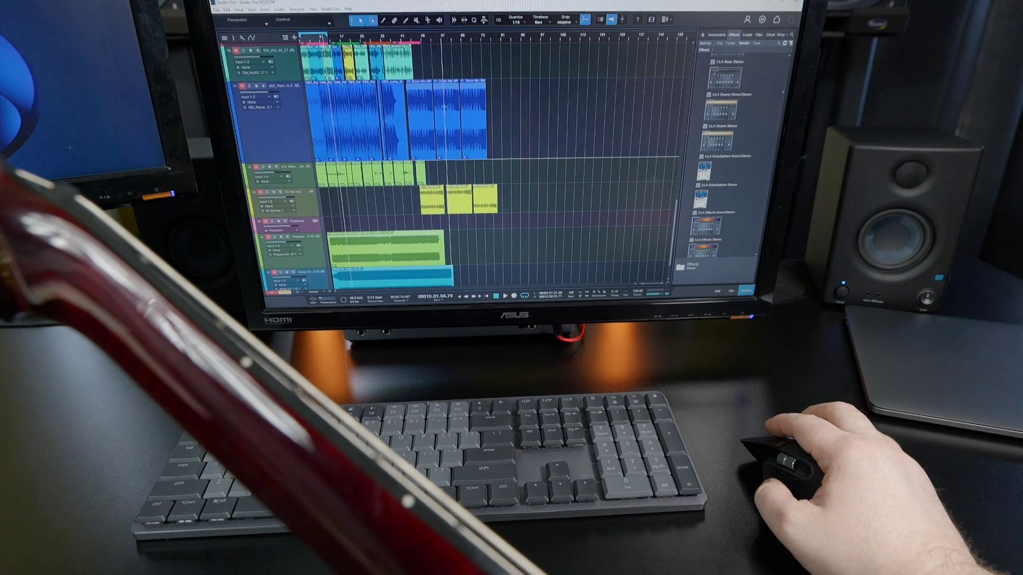
Step: Zoom and scroll through the session to examine the clips on tracks 6 to 9 between about bars 18 and 29
{"action": "scroll", "coordinate": [410, 71], "scroll_direction": "up", "scroll_amount": 3}
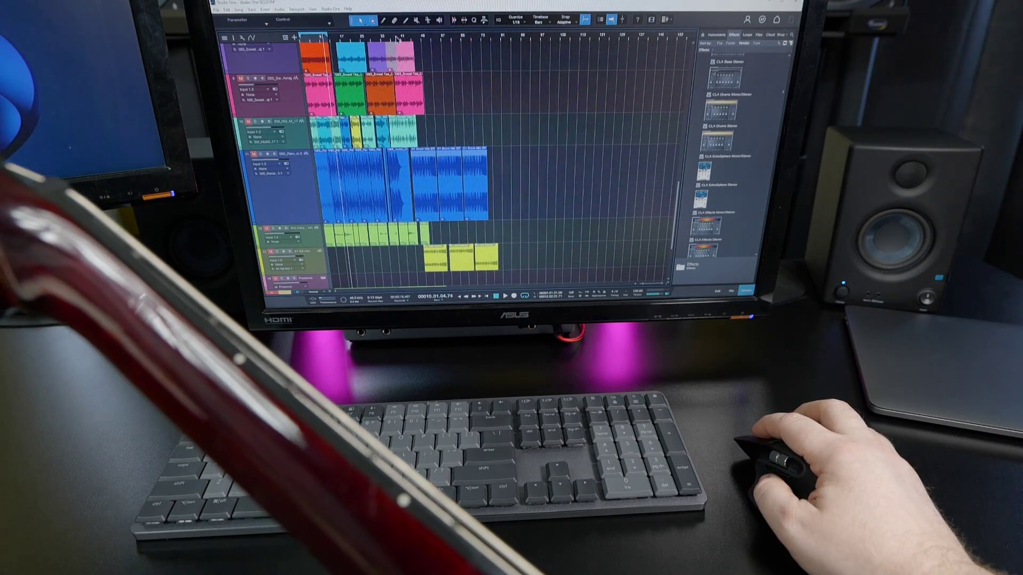
{"action": "scroll", "coordinate": [411, 71], "scroll_direction": "up", "scroll_amount": 6}
{"action": "scroll", "coordinate": [391, 81], "scroll_direction": "left", "scroll_amount": 3}
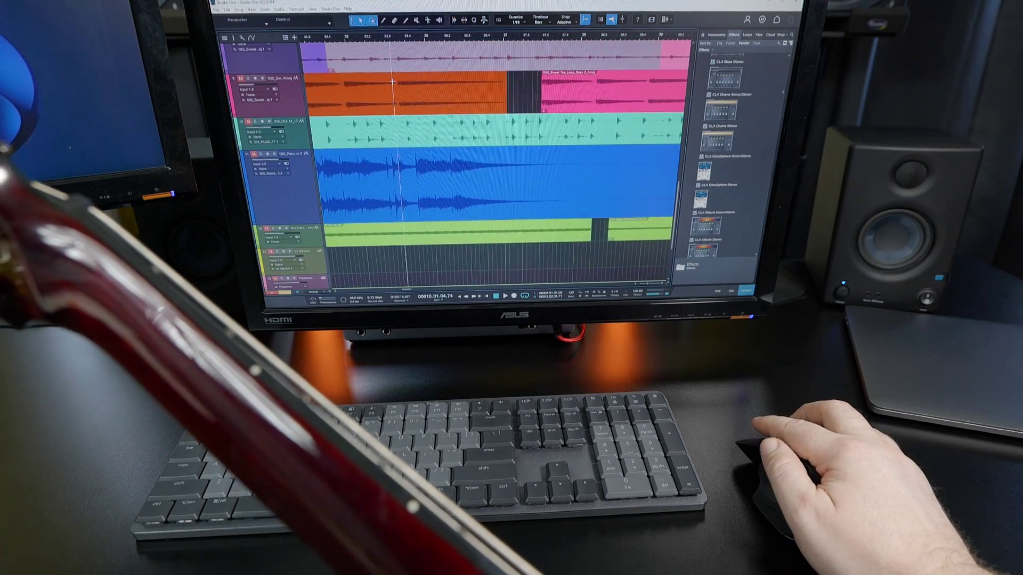
{"action": "scroll", "coordinate": [394, 80], "scroll_direction": "right", "scroll_amount": 4}
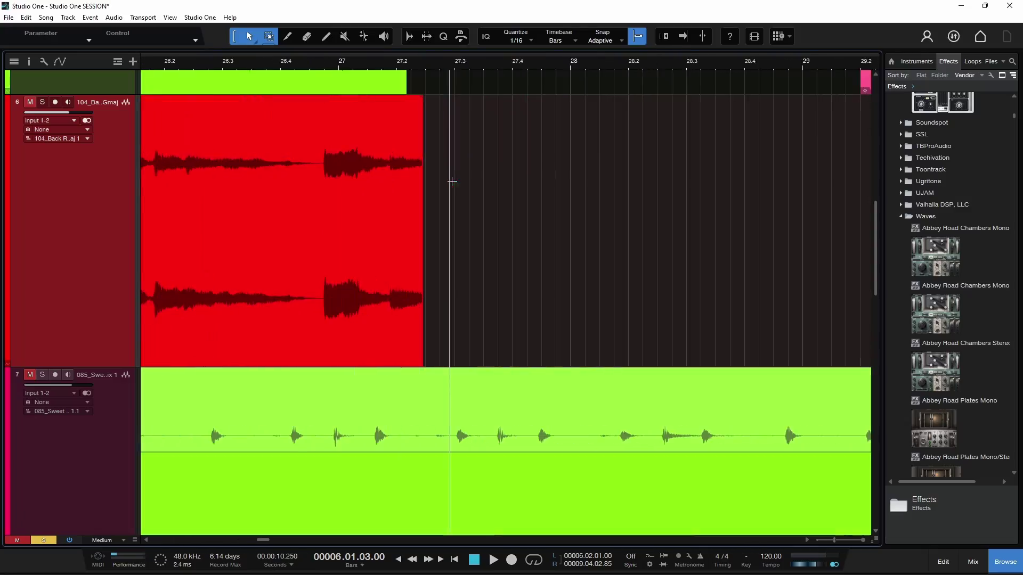
{"action": "scroll", "coordinate": [441, 197], "scroll_direction": "left", "scroll_amount": 2}
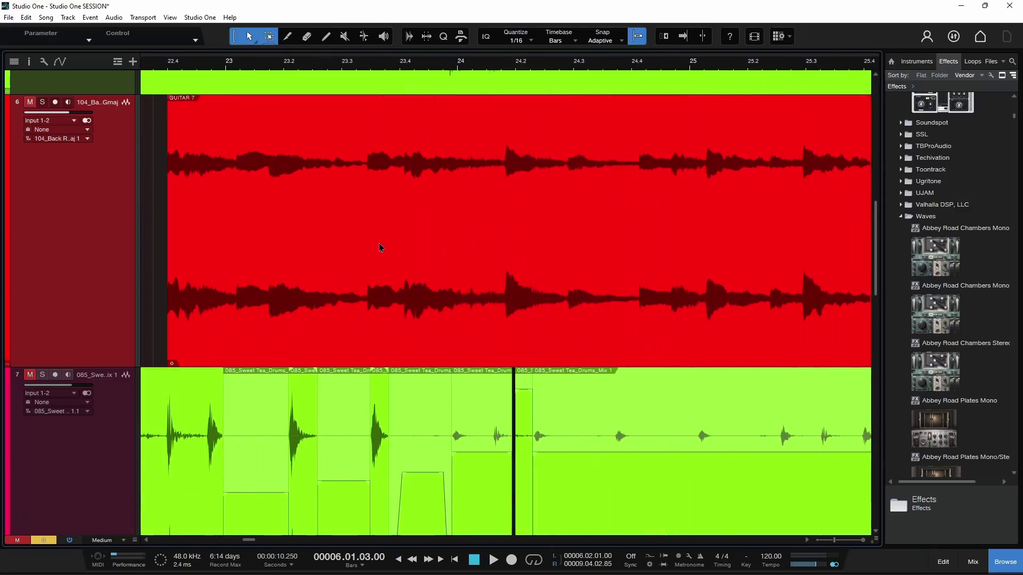
{"action": "scroll", "coordinate": [380, 244], "scroll_direction": "right", "scroll_amount": 10}
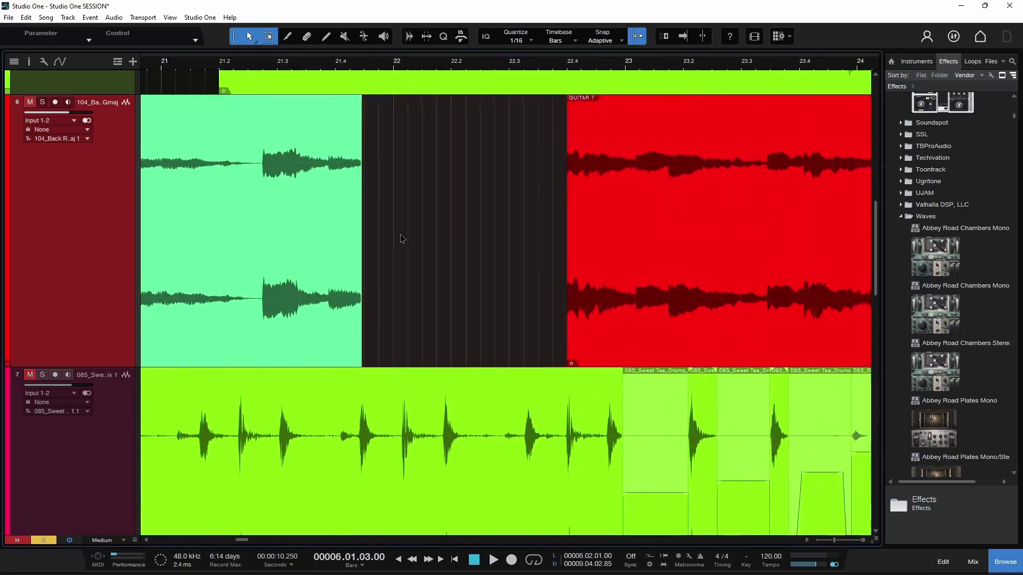
{"action": "scroll", "coordinate": [410, 245], "scroll_direction": "left", "scroll_amount": 20}
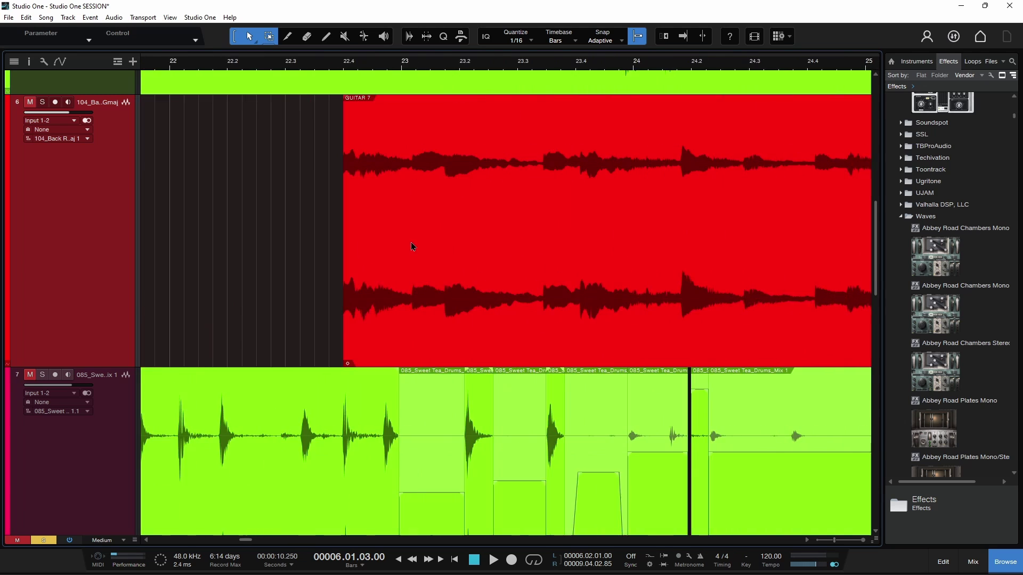
{"action": "scroll", "coordinate": [421, 240], "scroll_direction": "right", "scroll_amount": 12}
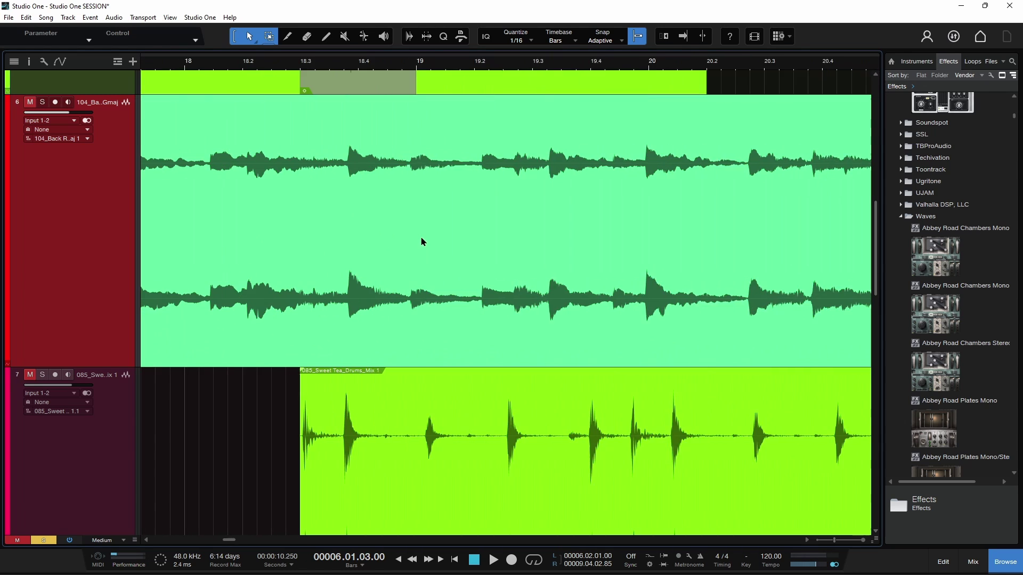
{"action": "scroll", "coordinate": [426, 256], "scroll_direction": "down", "scroll_amount": 5}
{"action": "scroll", "coordinate": [437, 265], "scroll_direction": "right", "scroll_amount": 2}
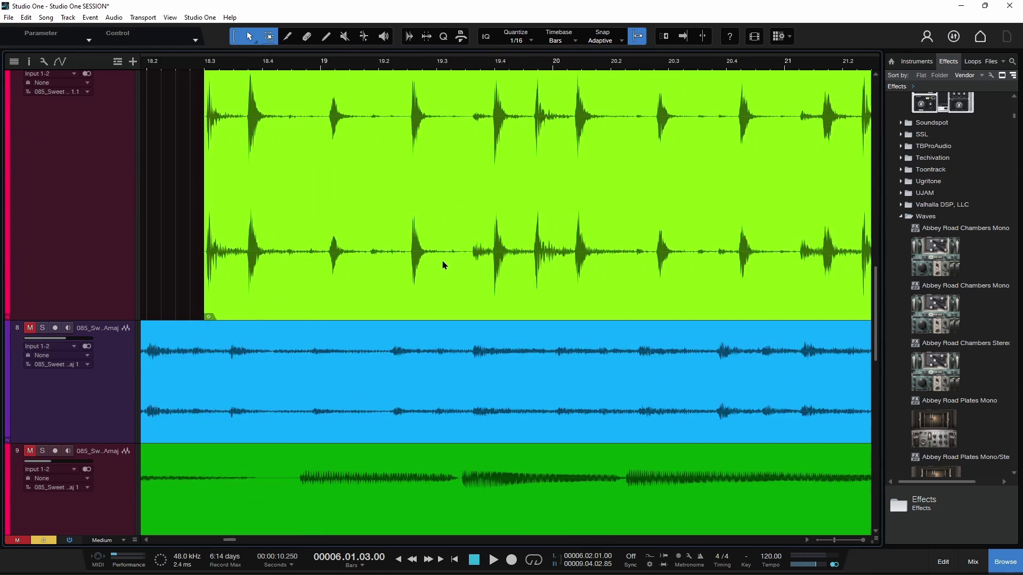
Step: Split the green drum clip on track 7 just after 20.3 and at 20.04.02.00, and lower and fade the piece between the splits
{"action": "left_click_drag", "start_coordinate": [440, 71], "coordinate": [423, 89]}
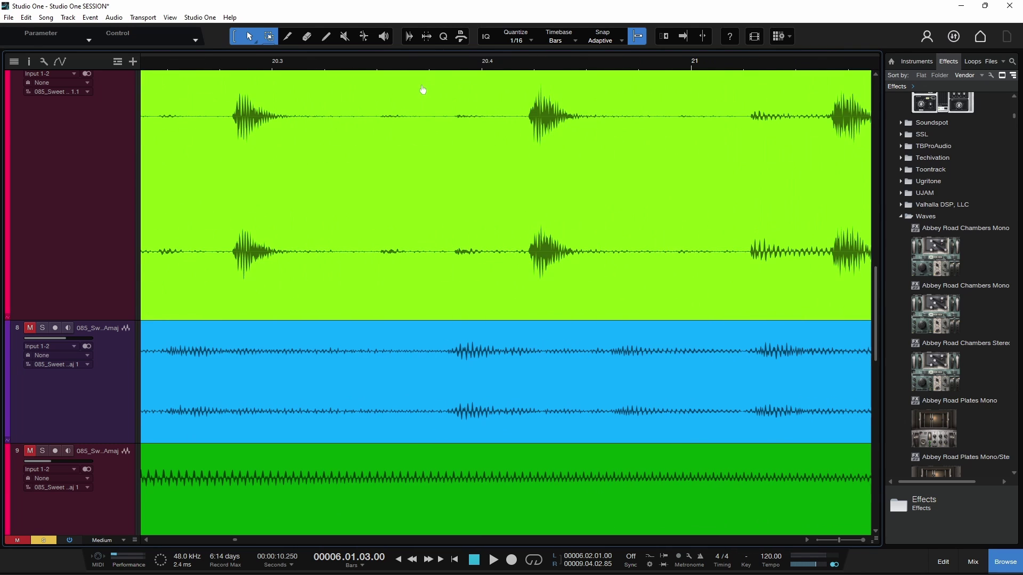
{"action": "scroll", "coordinate": [388, 270], "scroll_direction": "up", "scroll_amount": 1}
{"action": "mouse_move", "coordinate": [305, 67]}
{"action": "left_mouse_down"}
{"action": "mouse_move", "coordinate": [306, 95]}
{"action": "mouse_move", "coordinate": [306, 61]}
{"action": "left_mouse_up"}
{"action": "double_click", "coordinate": [305, 143]}
{"action": "key", "text": "p"}
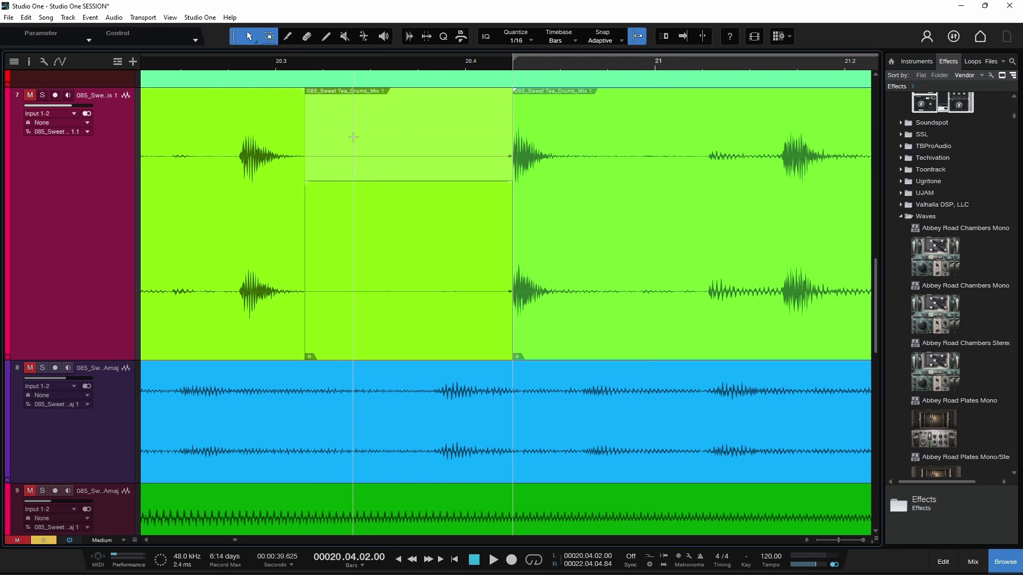
{"action": "left_click_drag", "start_coordinate": [308, 187], "coordinate": [359, 187]}
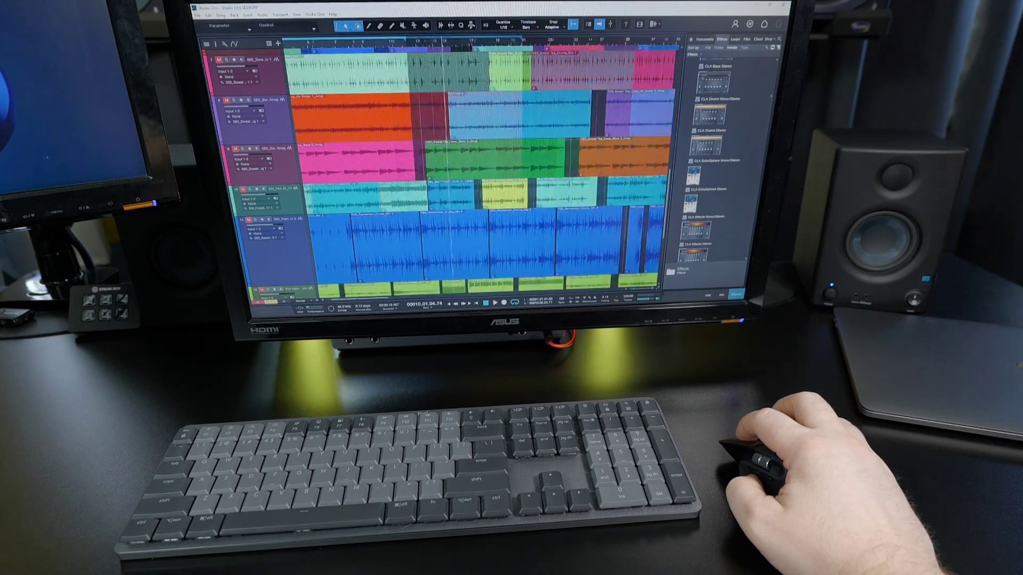
Step: Zoom the timeline in and out around bars 19 to 21 and examine tracks 2 to 5 above the drum clip
{"action": "mouse_move", "coordinate": [354, 42]}
{"action": "left_mouse_down"}
{"action": "mouse_move", "coordinate": [372, 109]}
{"action": "mouse_move", "coordinate": [372, 53]}
{"action": "left_mouse_up"}
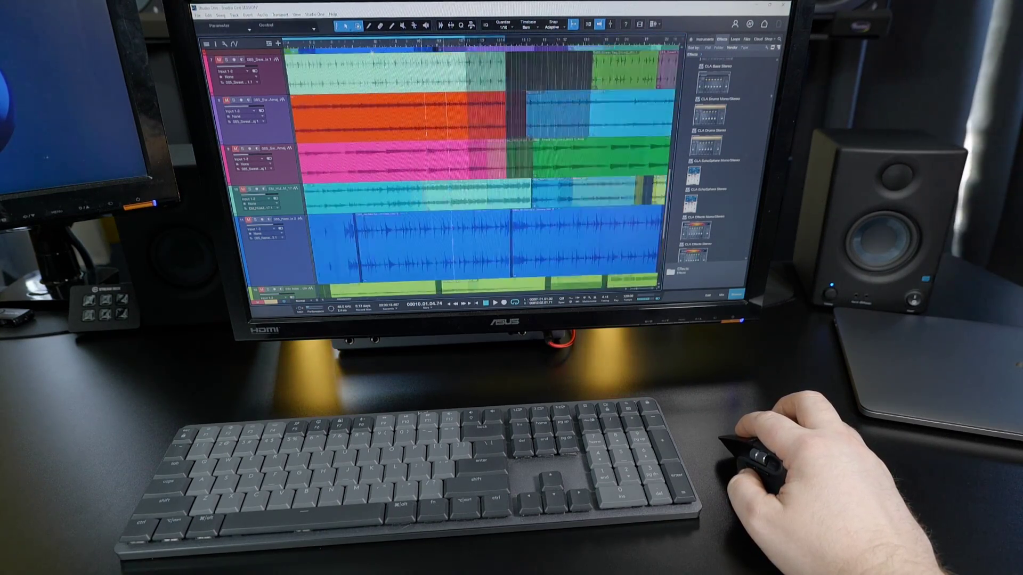
{"action": "scroll", "coordinate": [480, 165], "scroll_direction": "up", "scroll_amount": 3}
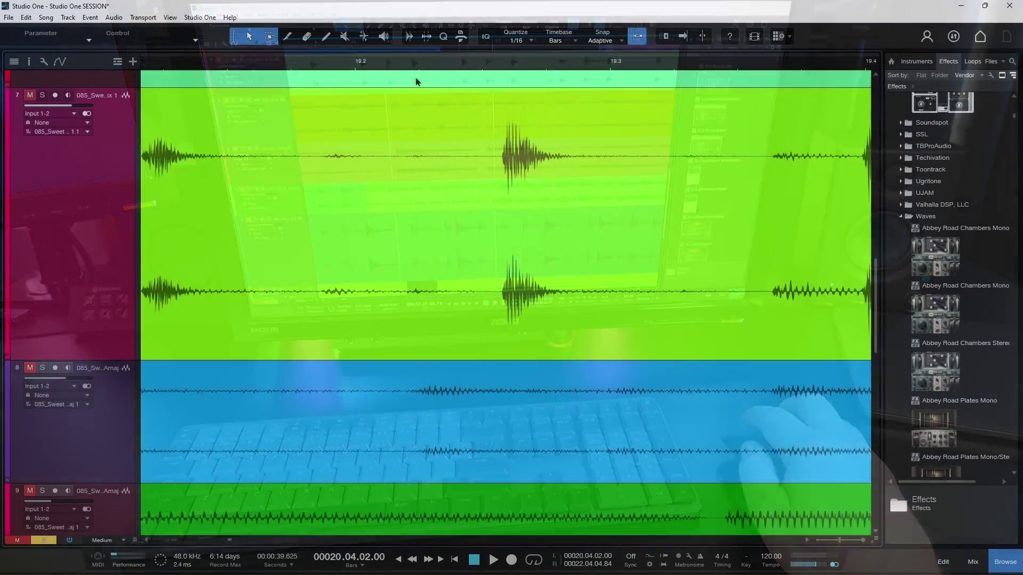
{"action": "scroll", "coordinate": [418, 80], "scroll_direction": "down", "scroll_amount": 3}
{"action": "scroll", "coordinate": [418, 80], "scroll_direction": "up", "scroll_amount": 3}
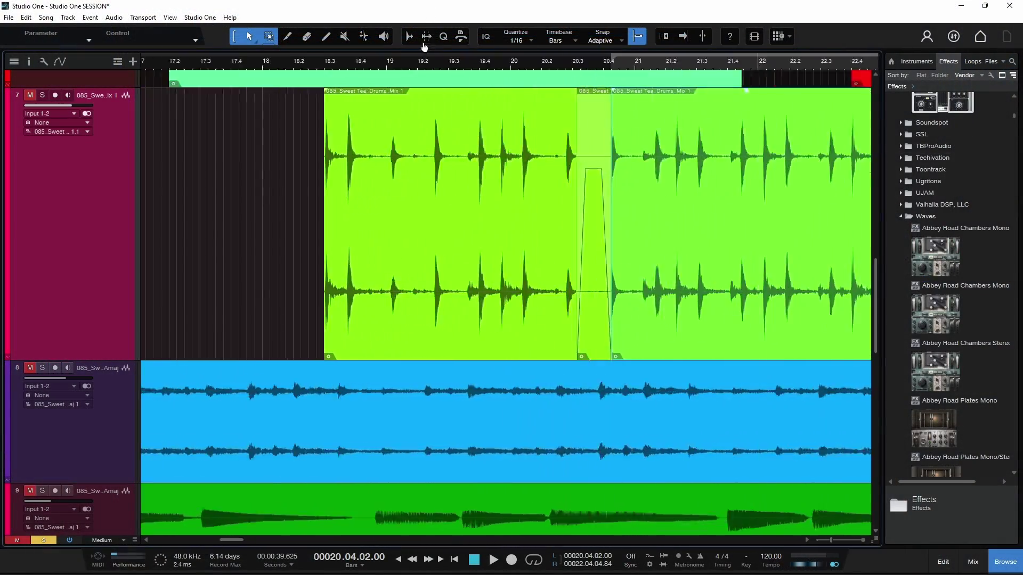
{"action": "mouse_move", "coordinate": [423, 43]}
{"action": "left_mouse_down"}
{"action": "mouse_move", "coordinate": [423, 69]}
{"action": "mouse_move", "coordinate": [429, 17]}
{"action": "mouse_move", "coordinate": [427, 65]}
{"action": "mouse_move", "coordinate": [428, 38]}
{"action": "left_mouse_up"}
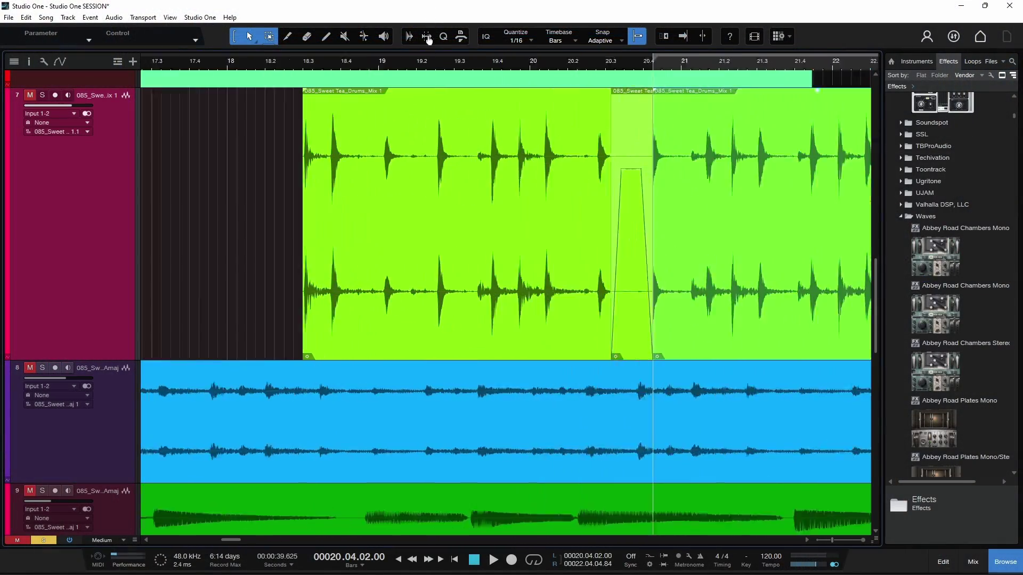
{"action": "scroll", "coordinate": [429, 40], "scroll_direction": "up", "scroll_amount": 2}
{"action": "scroll", "coordinate": [394, 261], "scroll_direction": "up", "scroll_amount": 8}
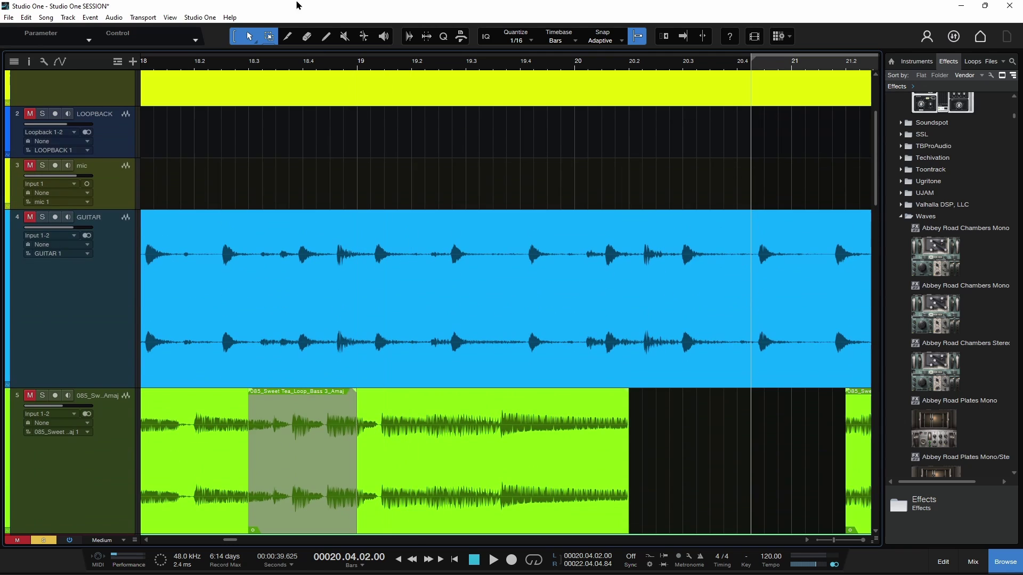
{"action": "scroll", "coordinate": [414, 67], "scroll_direction": "up", "scroll_amount": 3}
{"action": "scroll", "coordinate": [408, 112], "scroll_direction": "down", "scroll_amount": 5}
{"action": "scroll", "coordinate": [402, 87], "scroll_direction": "up", "scroll_amount": 5}
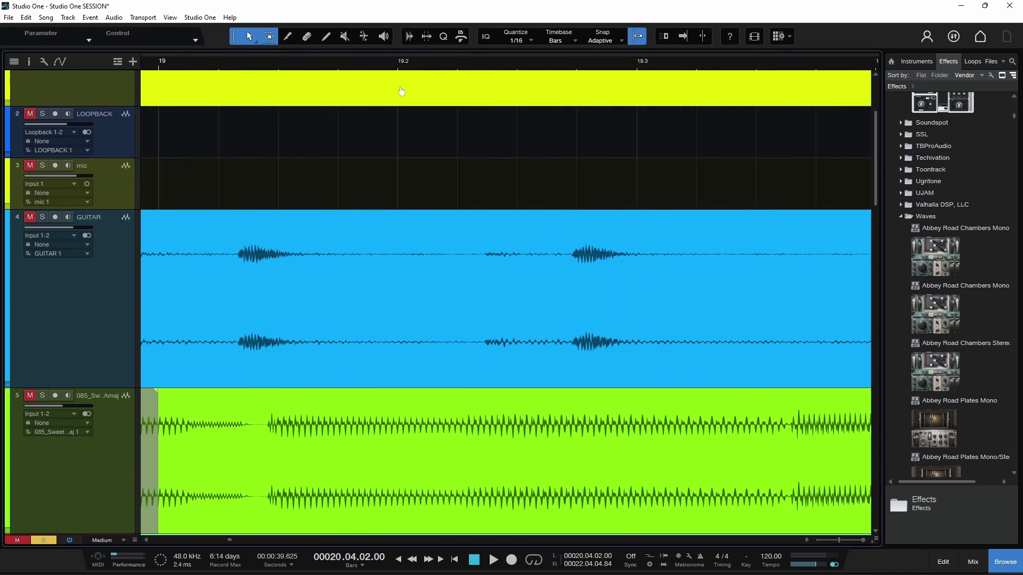
Step: Split the blue clip on track 4 at 19.01.03.71 and 19.02.02.00, and lower the piece's volume and shorten it from its start
{"action": "scroll", "coordinate": [402, 88], "scroll_direction": "down", "scroll_amount": 3}
{"action": "scroll", "coordinate": [405, 92], "scroll_direction": "up", "scroll_amount": 4}
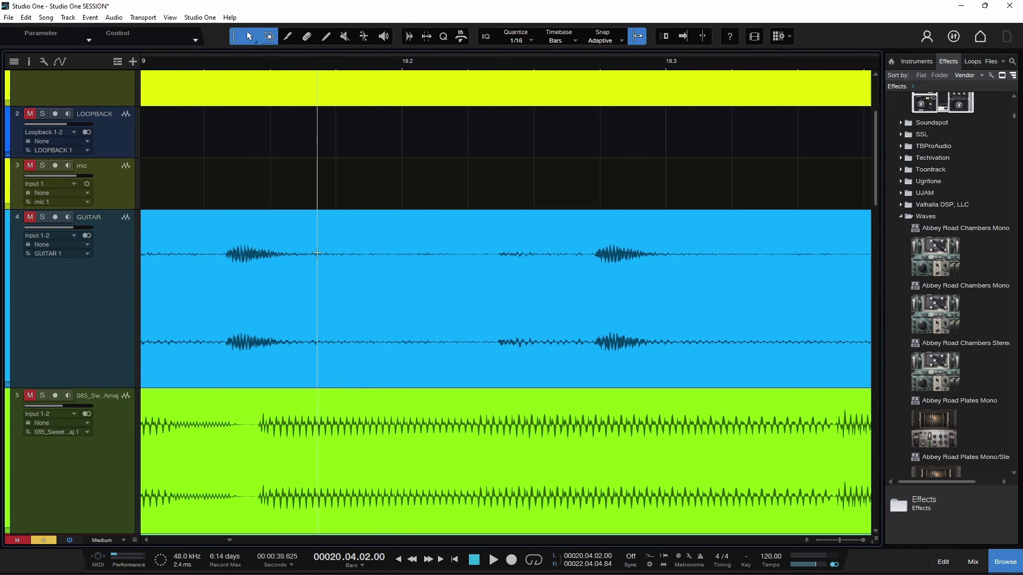
{"action": "left_click_drag", "start_coordinate": [317, 254], "coordinate": [522, 274]}
{"action": "double_click", "coordinate": [472, 251]}
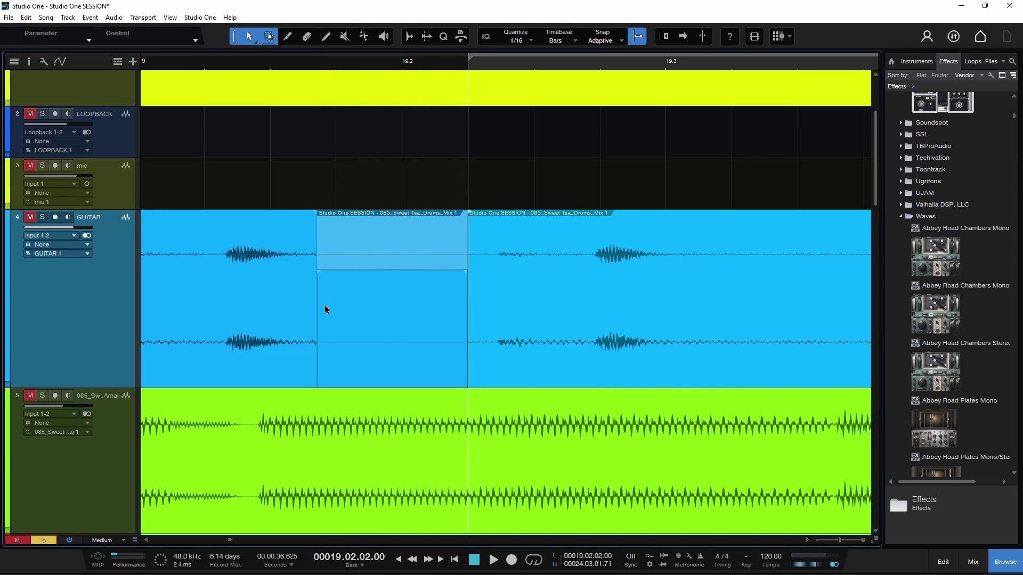
{"action": "left_click_drag", "start_coordinate": [325, 307], "coordinate": [375, 302]}
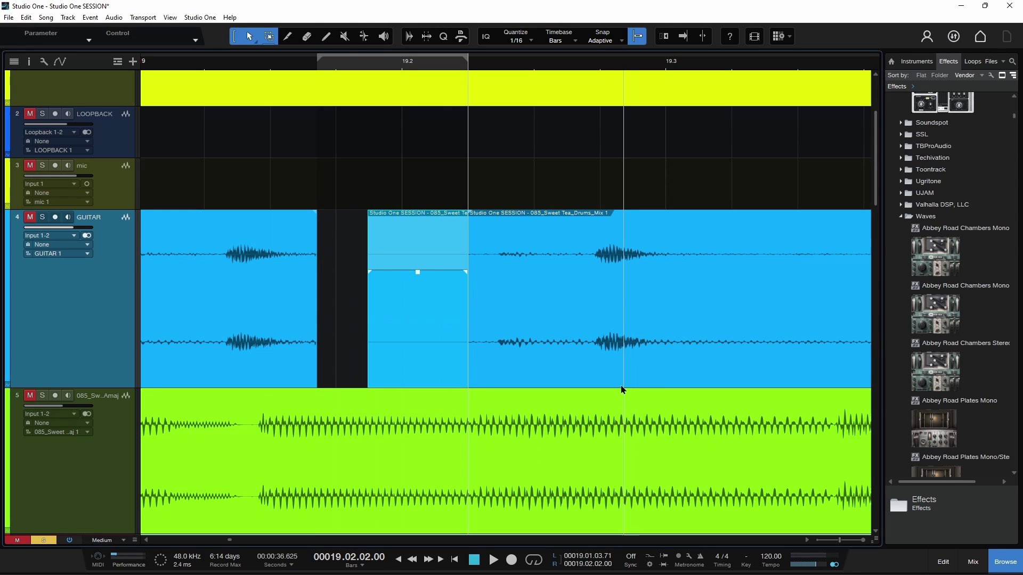
Step: Split the blue clip on track 4 about midway between 19.4 and 20 and at 20.01.01.79, and lower the middle piece's volume
{"action": "scroll", "coordinate": [613, 356], "scroll_direction": "right", "scroll_amount": 12}
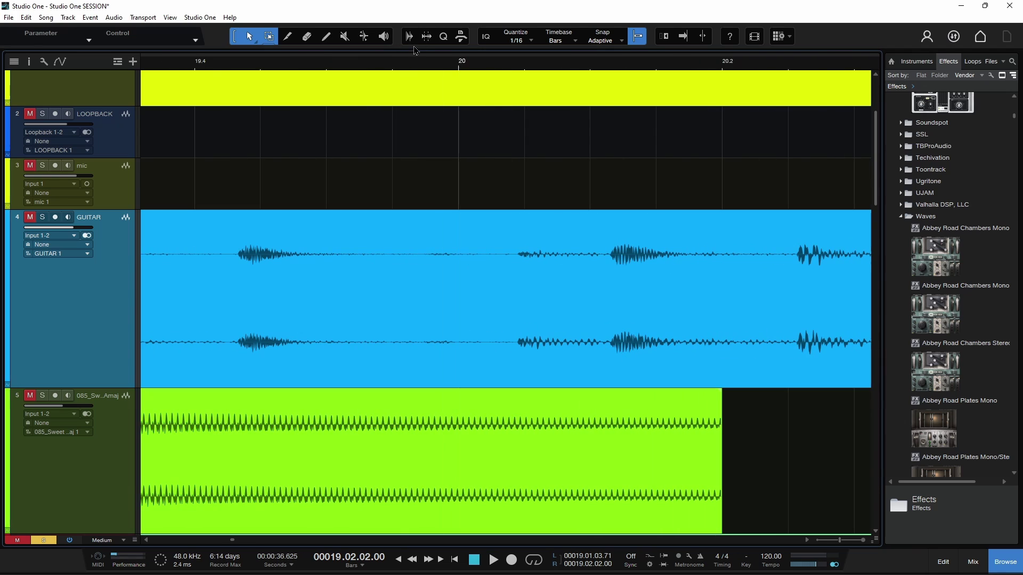
{"action": "double_click", "coordinate": [334, 245]}
{"action": "key", "text": "i"}
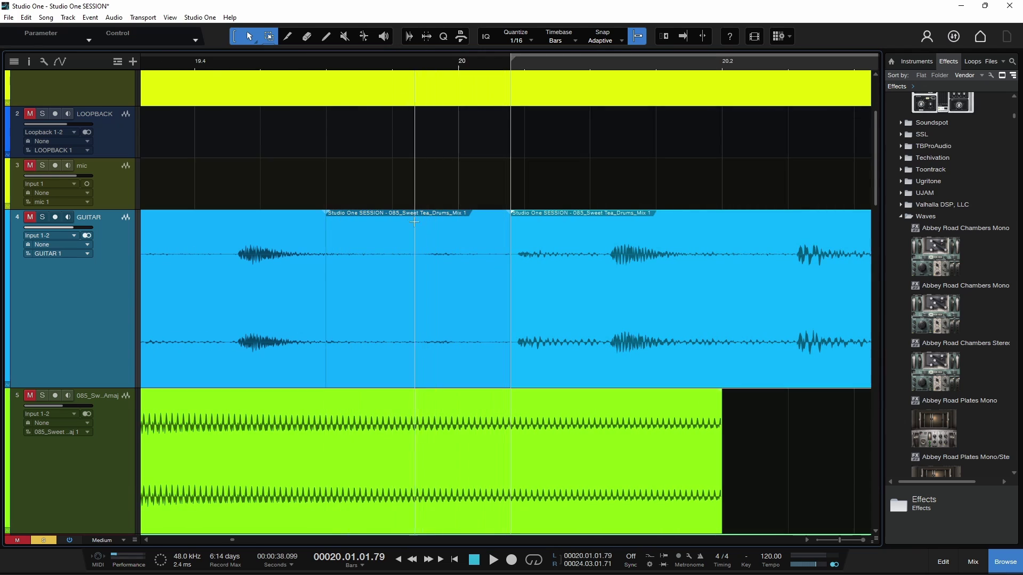
{"action": "left_click_drag", "start_coordinate": [413, 215], "coordinate": [442, 295]}
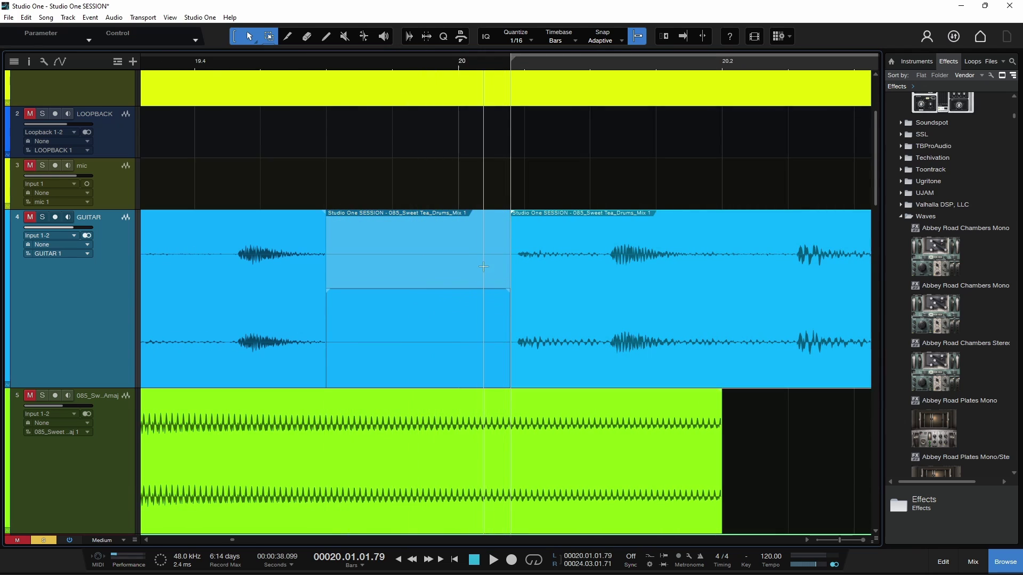
Step: Pick the Waves Abbey Road Plates Mono effect in the browser and select track 6 in the arrangement
{"action": "left_click_drag", "start_coordinate": [444, 68], "coordinate": [461, 36]}
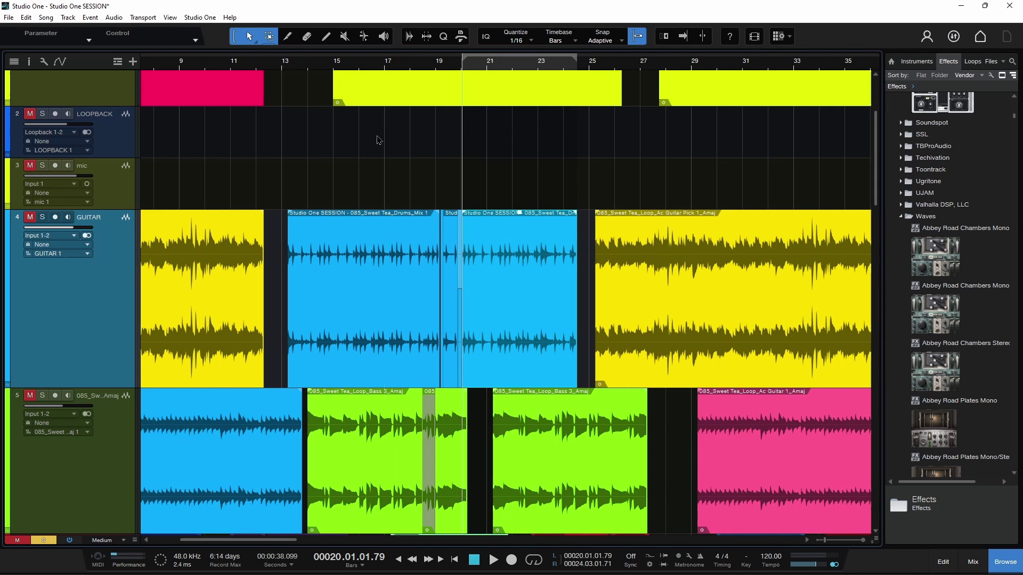
{"action": "scroll", "coordinate": [389, 367], "scroll_direction": "left", "scroll_amount": 5}
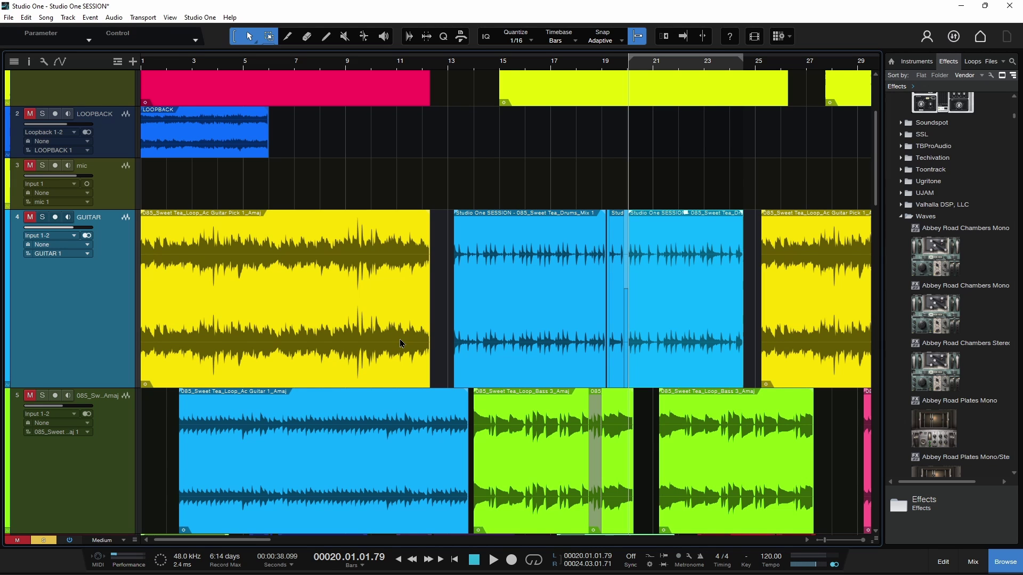
{"action": "scroll", "coordinate": [400, 339], "scroll_direction": "down", "scroll_amount": 10}
{"action": "scroll", "coordinate": [925, 346], "scroll_direction": "down", "scroll_amount": 1}
{"action": "scroll", "coordinate": [925, 345], "scroll_direction": "down", "scroll_amount": 3}
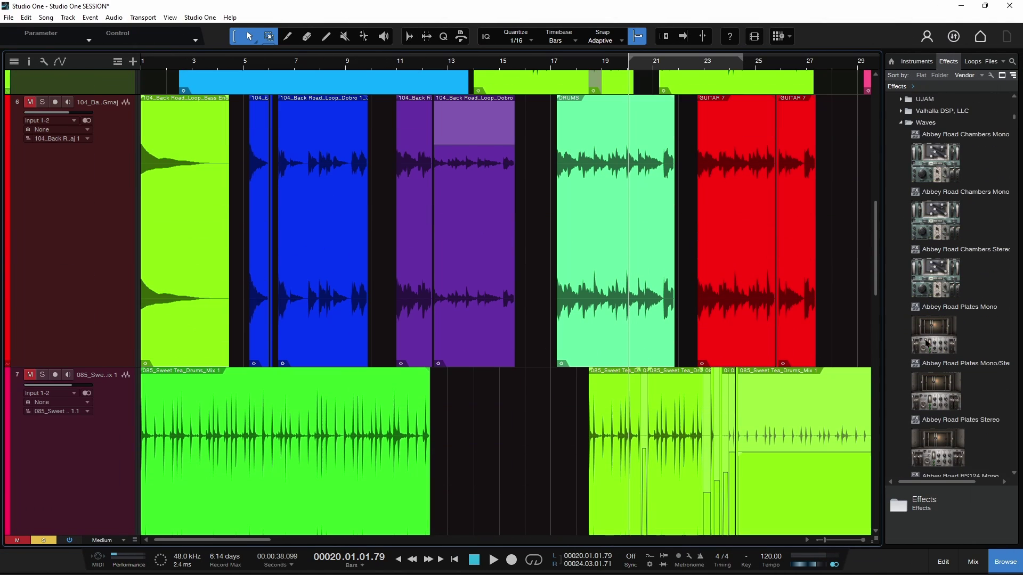
{"action": "left_click_drag", "start_coordinate": [930, 330], "coordinate": [866, 358]}
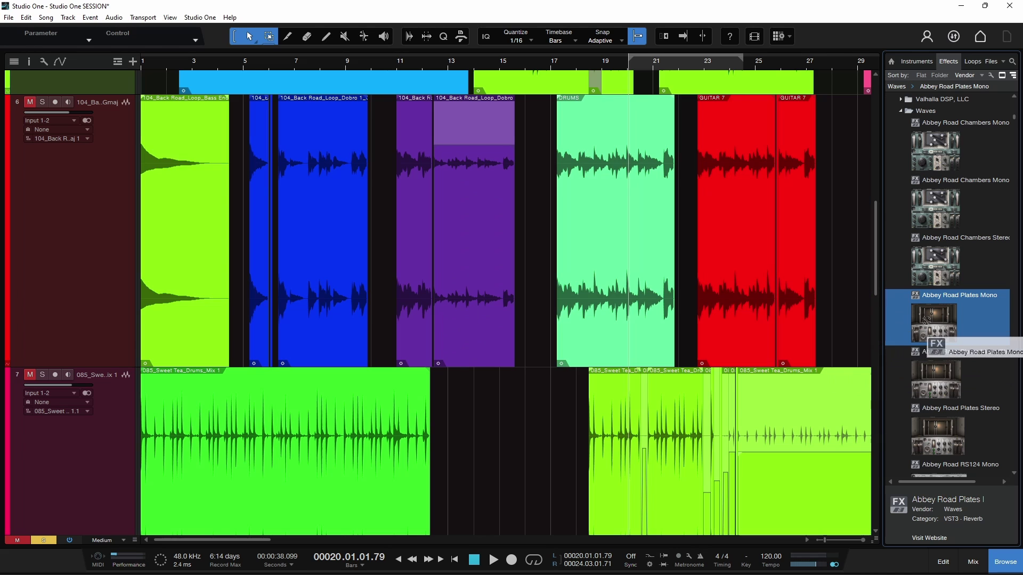
{"action": "left_click", "coordinate": [21, 108]}
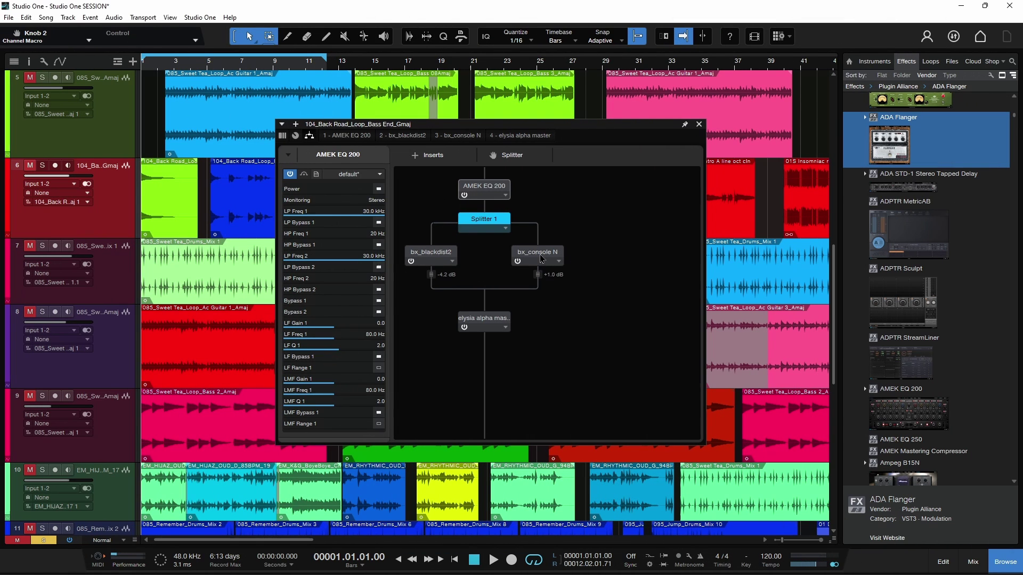
Step: Examine bx_console N, Splitter 1's settings and bx_blackdist2 in track 6's effect routing, and reposition the routing window
{"action": "double_click", "coordinate": [541, 259]}
{"action": "left_click", "coordinate": [399, 113]}
{"action": "left_click_drag", "start_coordinate": [529, 127], "coordinate": [551, 103]}
{"action": "left_click", "coordinate": [516, 199]}
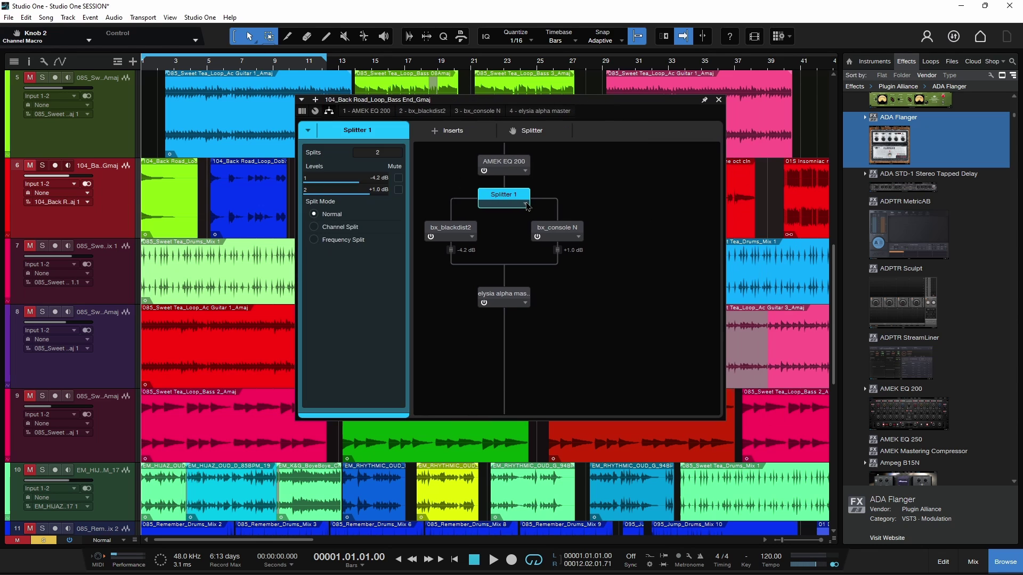
{"action": "double_click", "coordinate": [436, 239]}
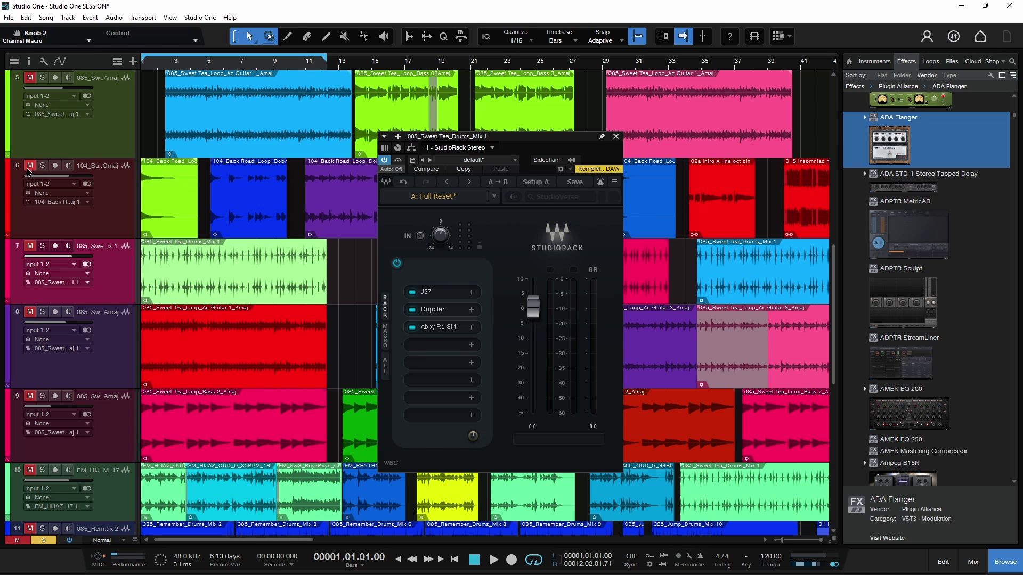
Step: Select track 6, reposition the plug-in window and switch between its channel editor views
{"action": "left_click", "coordinate": [27, 172]}
{"action": "left_click", "coordinate": [410, 148]}
{"action": "left_click_drag", "start_coordinate": [505, 137], "coordinate": [420, 132]}
{"action": "left_click", "coordinate": [300, 142]}
{"action": "left_click", "coordinate": [313, 142]}
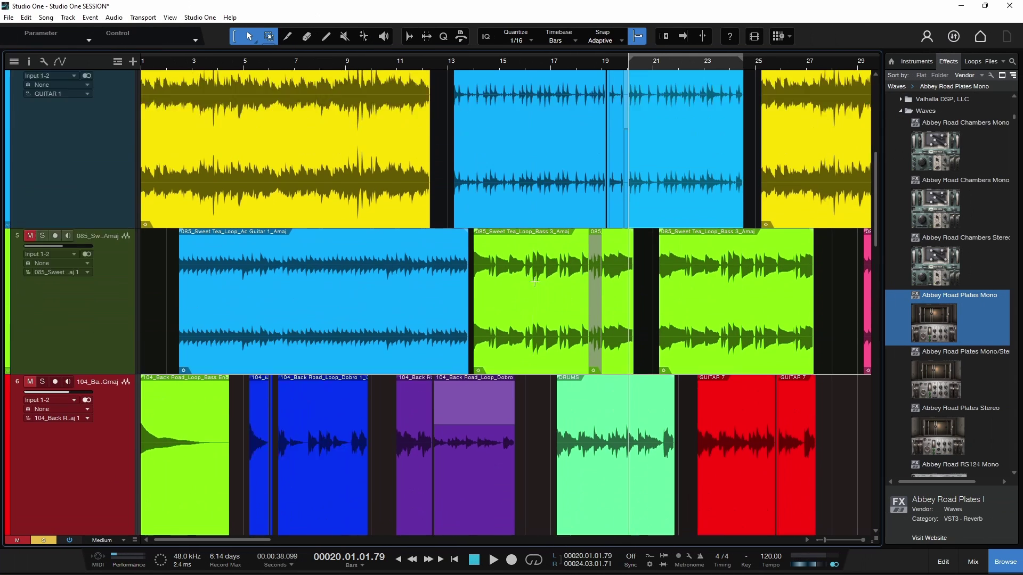
Step: Examine the session up to track 1 and the green drum clips on track 7 around bars 18 to 24
{"action": "scroll", "coordinate": [535, 281], "scroll_direction": "up", "scroll_amount": 3}
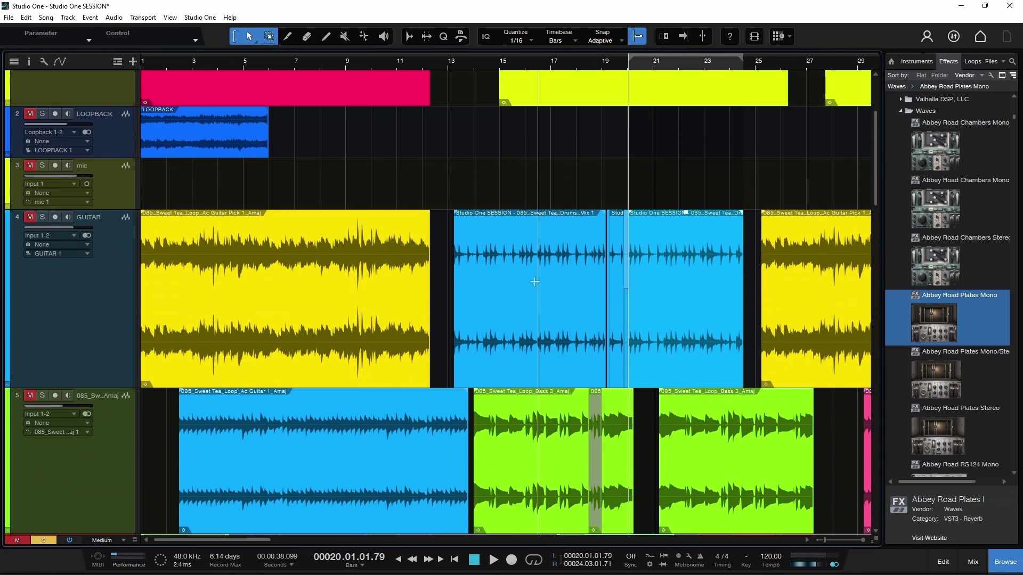
{"action": "scroll", "coordinate": [534, 282], "scroll_direction": "up", "scroll_amount": 3}
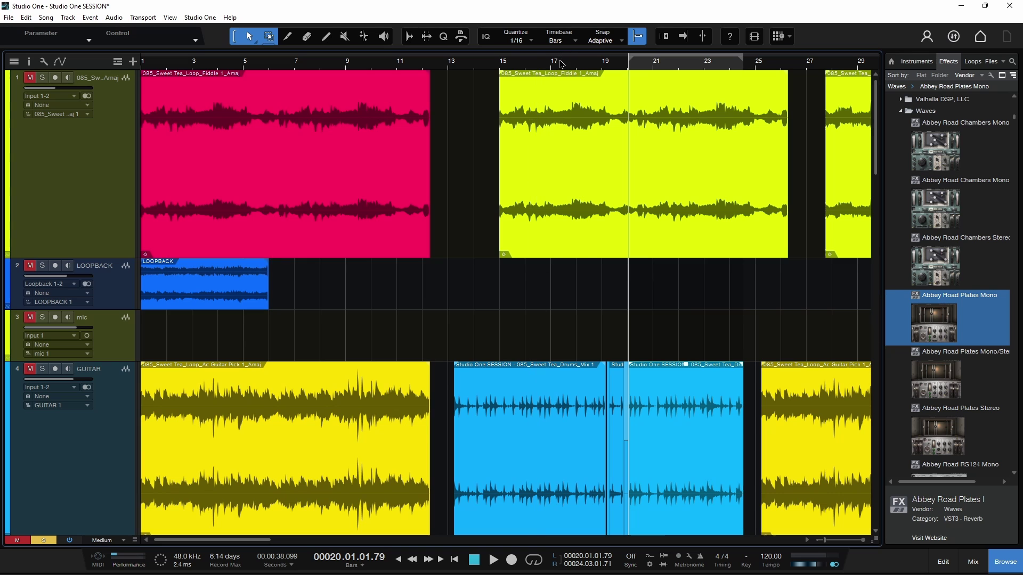
{"action": "scroll", "coordinate": [560, 63], "scroll_direction": "up", "scroll_amount": 3}
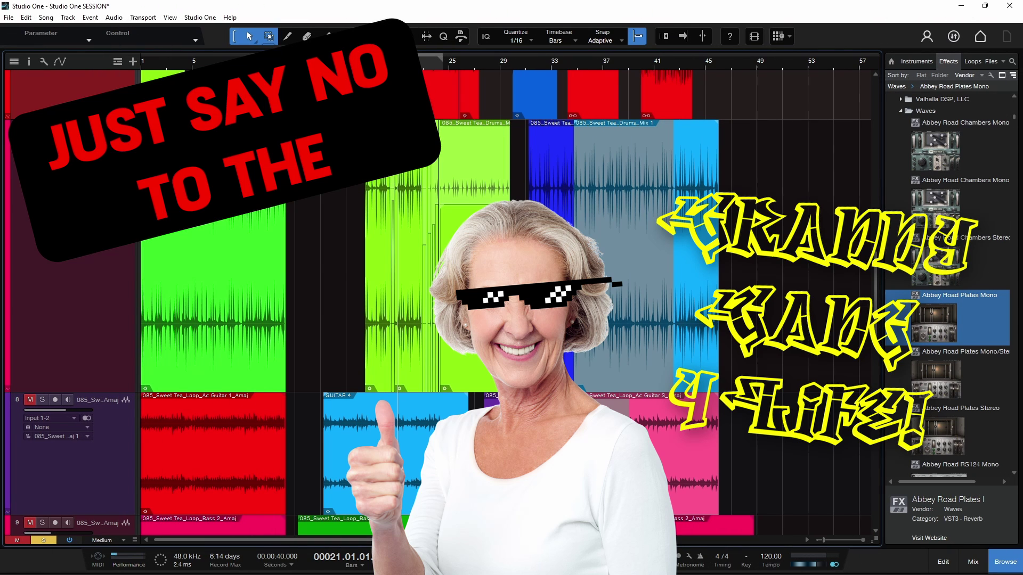
{"action": "left_click_drag", "start_coordinate": [387, 60], "coordinate": [395, 111]}
{"action": "scroll", "coordinate": [395, 106], "scroll_direction": "down", "scroll_amount": 2}
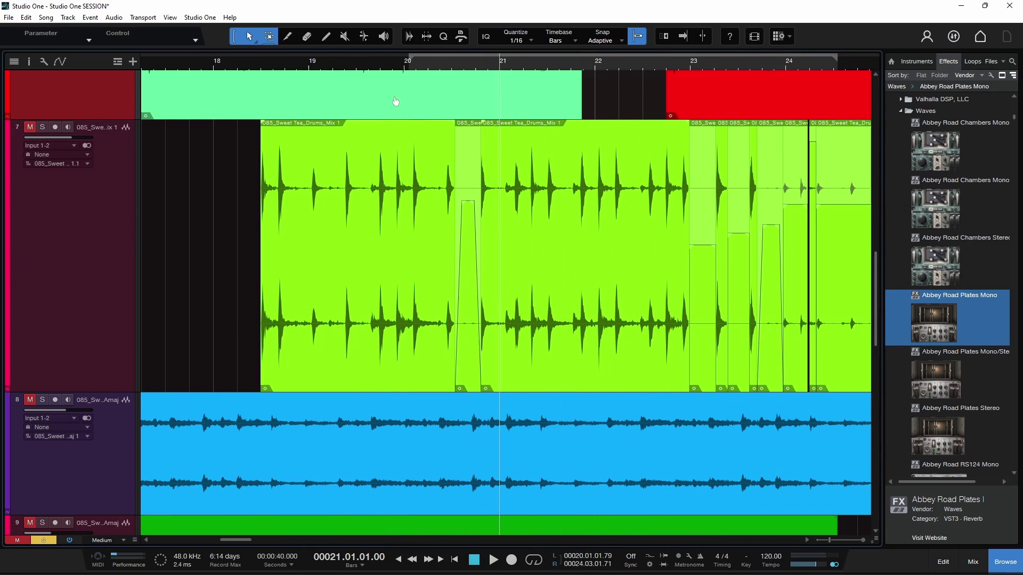